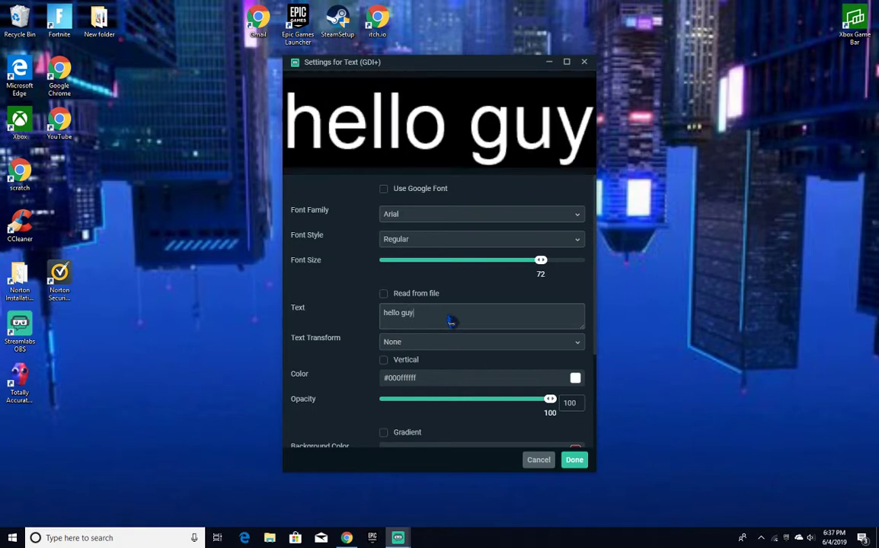
# Complete the text source's message as "hello guys today ill show you how to get a trail on your mouse like mine".
pyautogui.write('da')
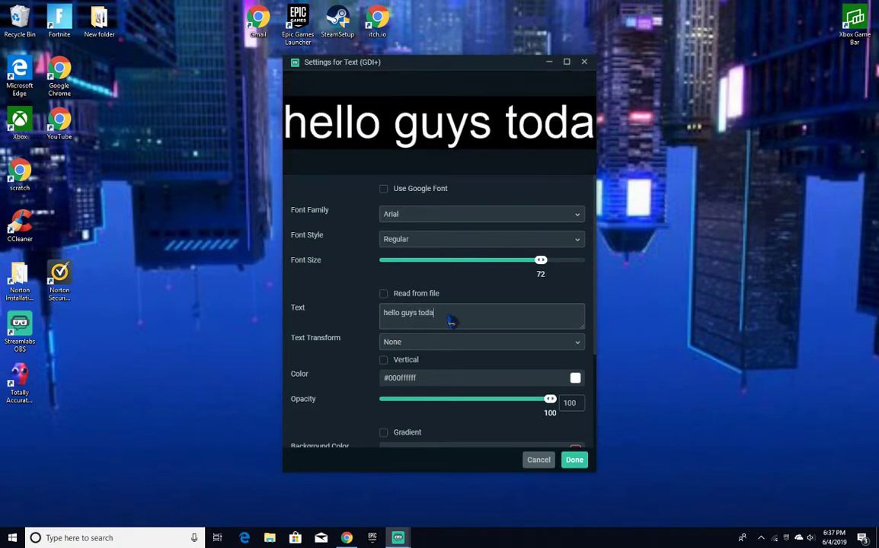
pyautogui.write('y ill ')
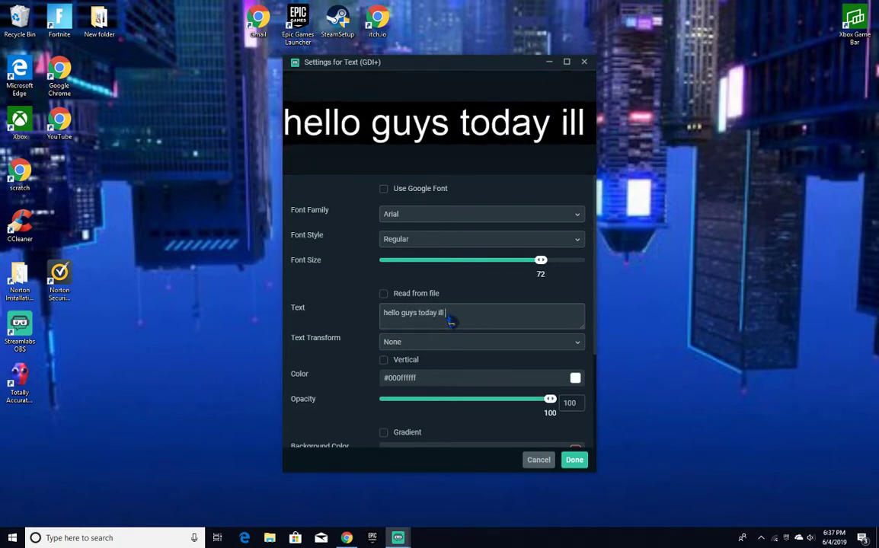
pyautogui.write('show ')
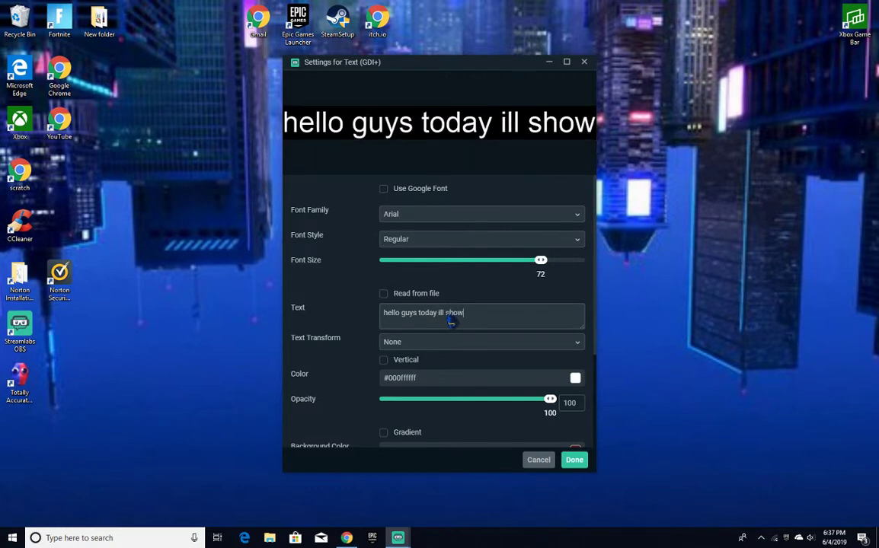
pyautogui.write('you')
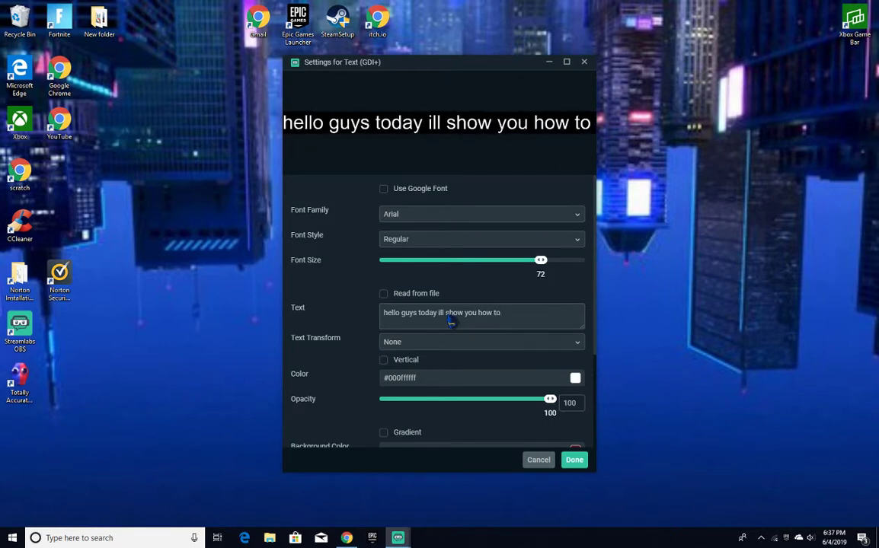
pyautogui.write('how to get')
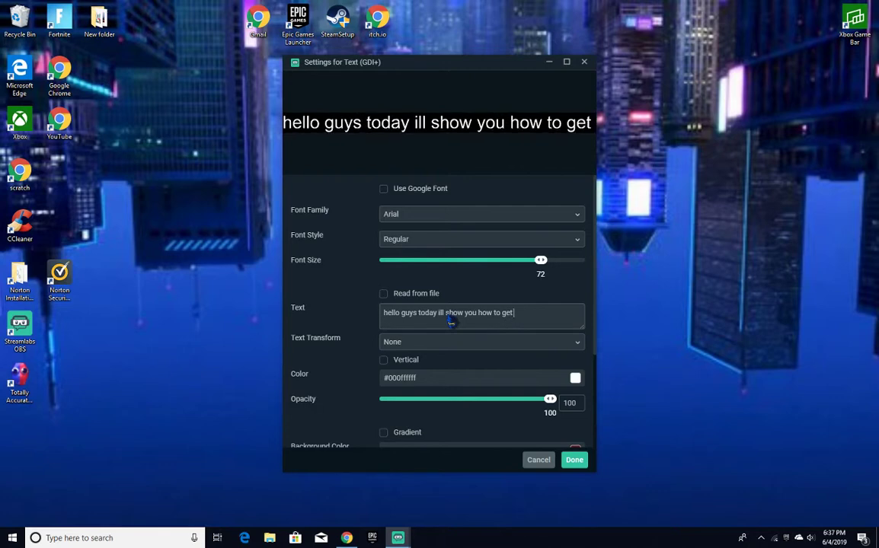
pyautogui.write(' a tra')
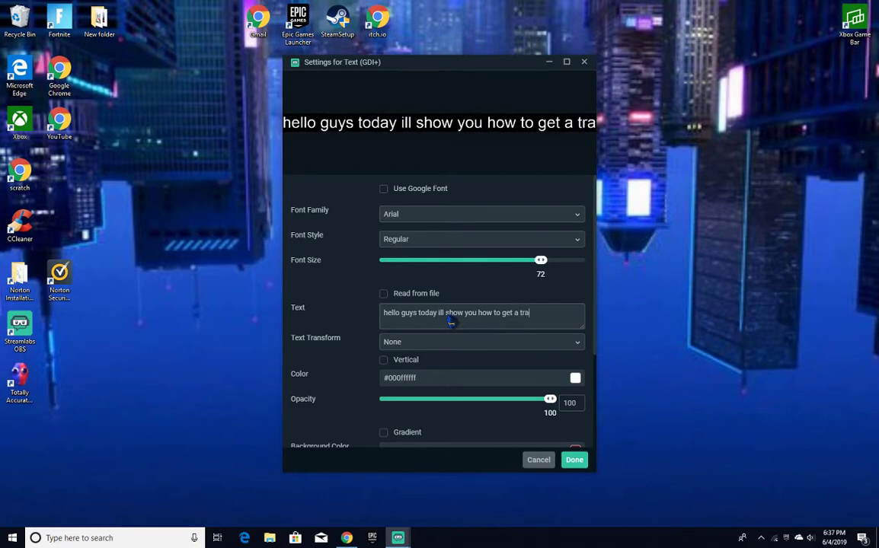
pyautogui.write('il o')
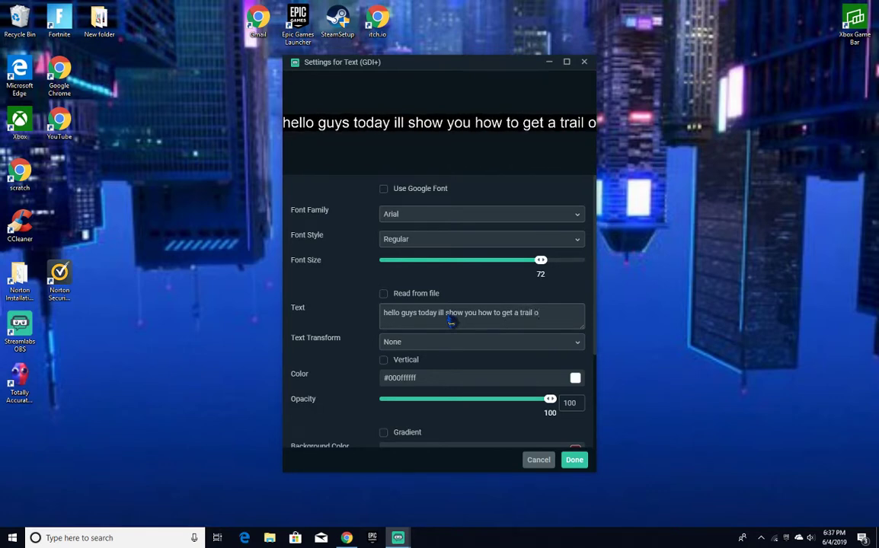
pyautogui.write('n y')
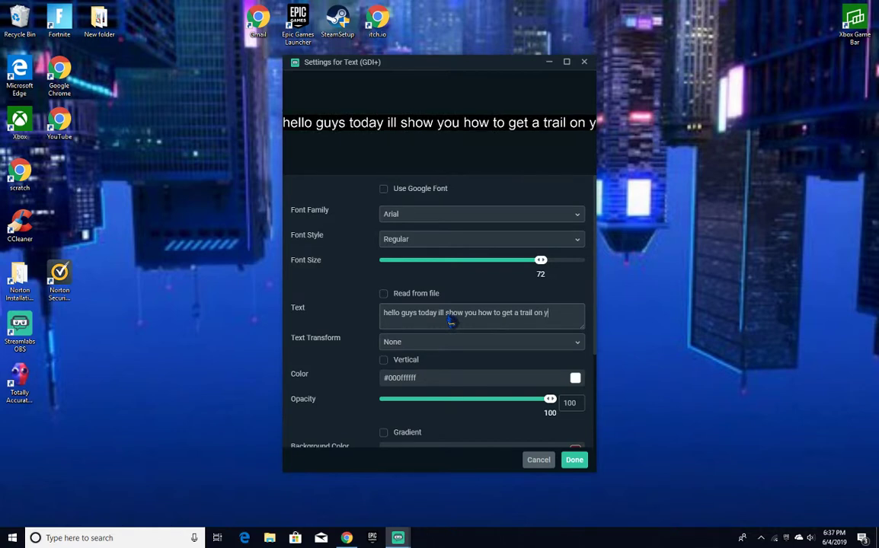
pyautogui.write('our m')
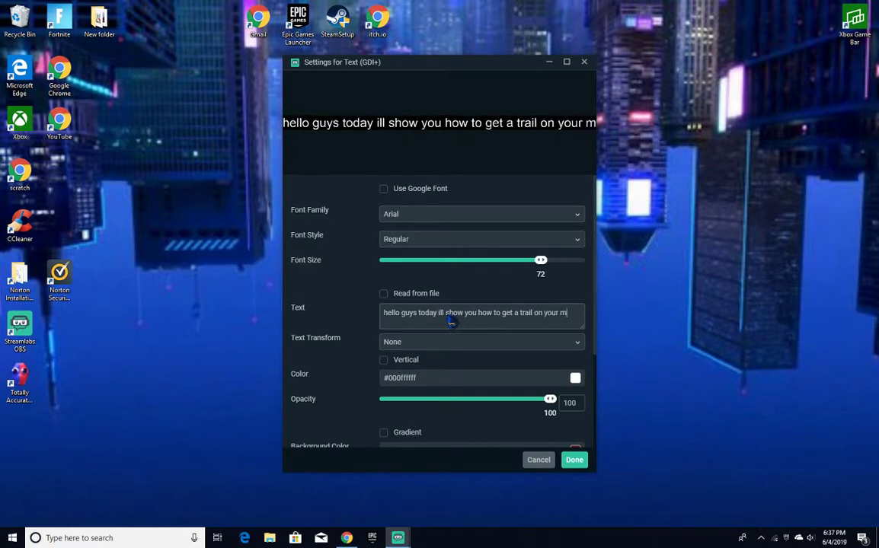
pyautogui.write('ouse like')
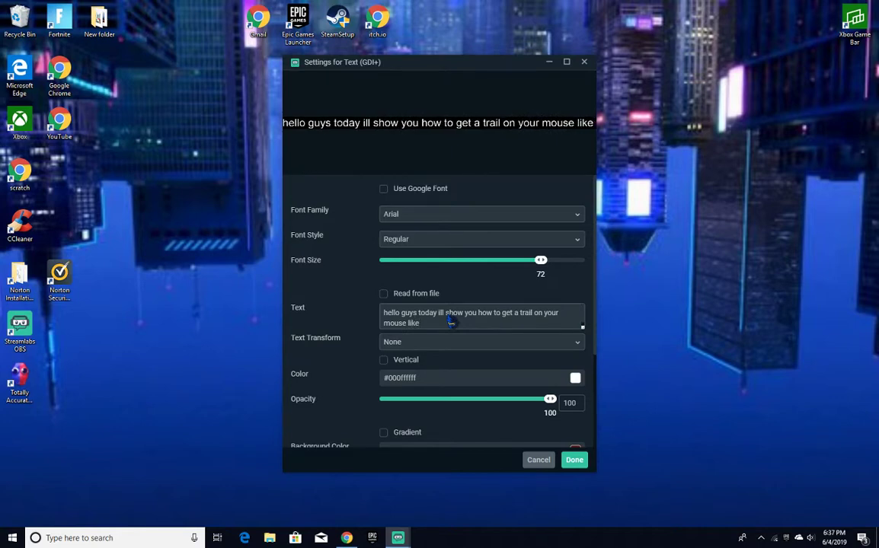
pyautogui.write(' mine')
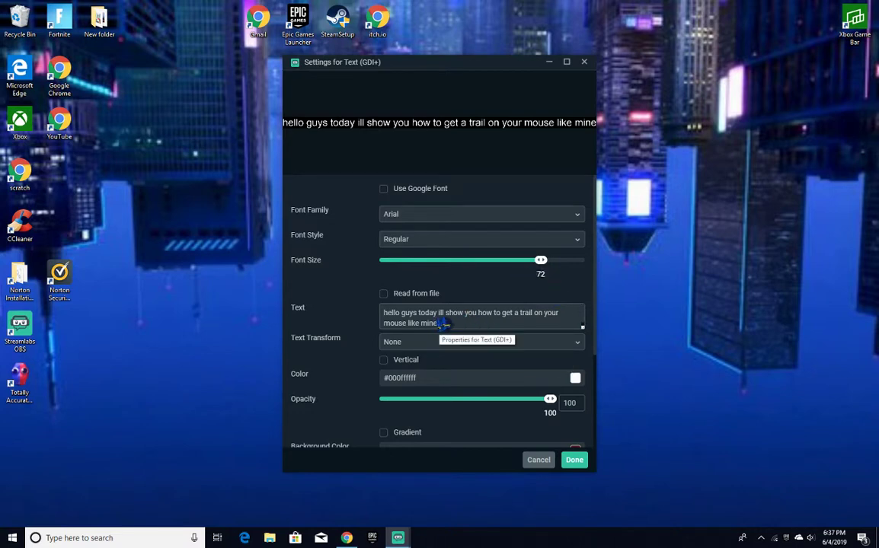
# Replace the text source's message with "its very simple so lets get to it".
pyautogui.scroll(-1, 419, 320)
pyautogui.moveTo(374, 313); pyautogui.dragTo(369, 291)
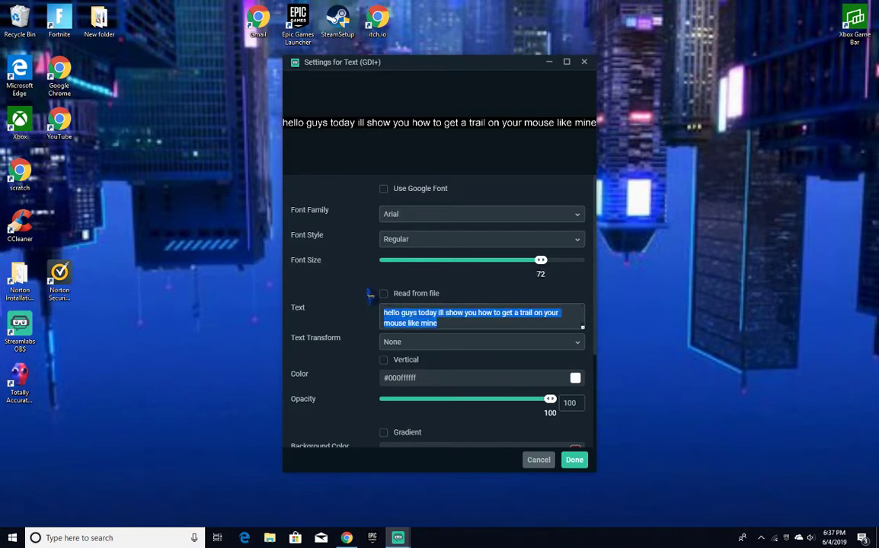
pyautogui.press('BackSpace')
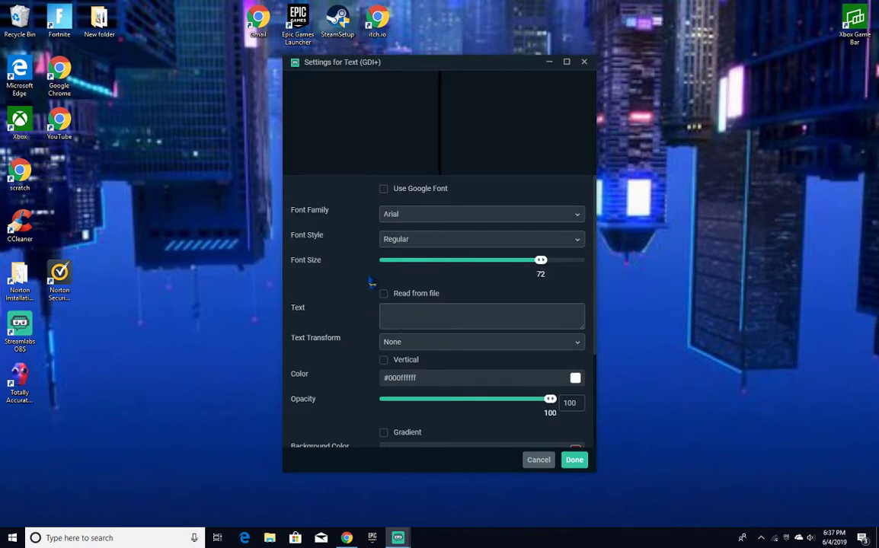
pyautogui.write('its')
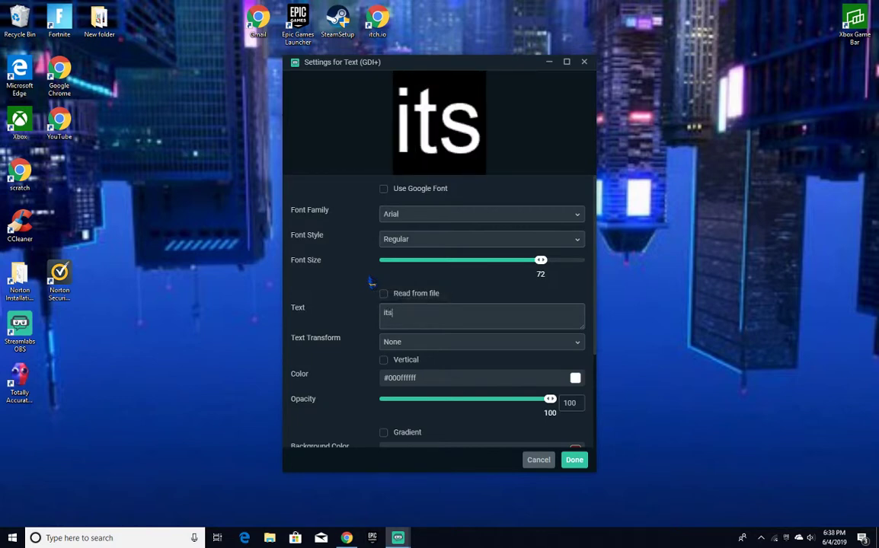
pyautogui.write(' ver')
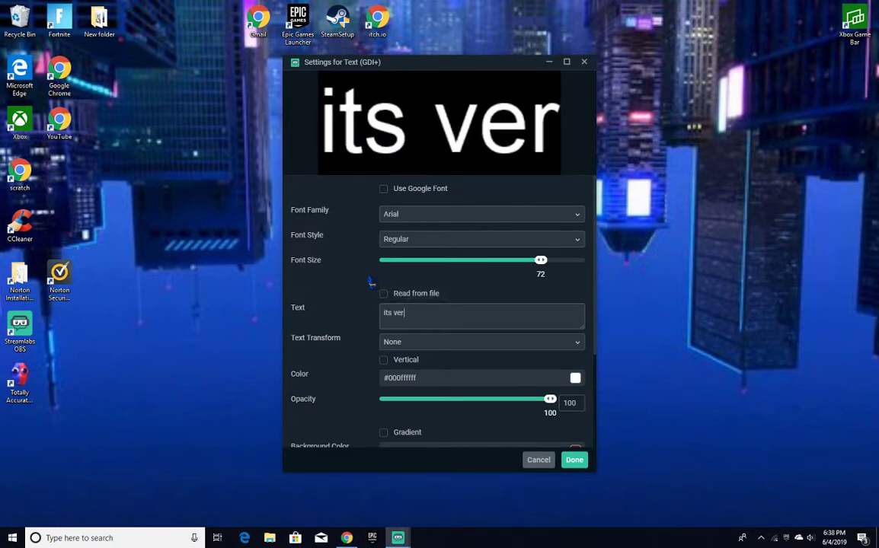
pyautogui.write('y s')
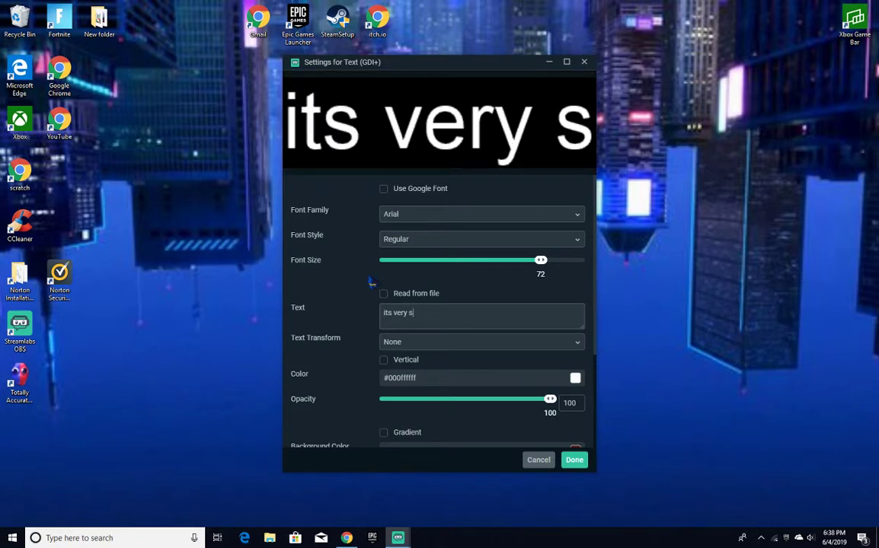
pyautogui.write('imple s')
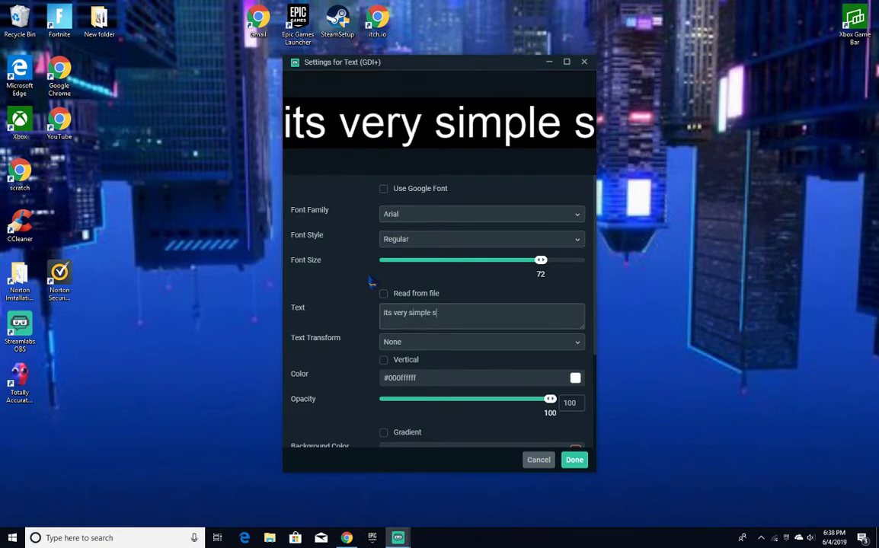
pyautogui.write('o le')
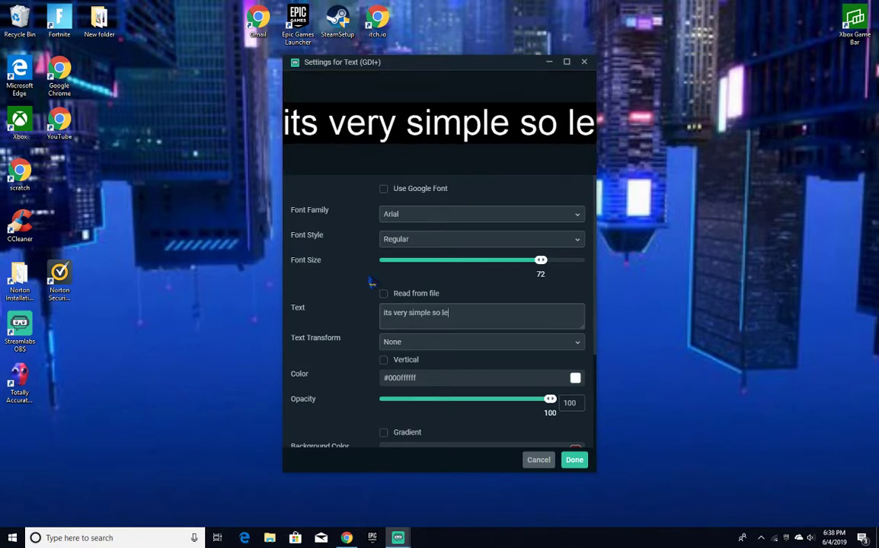
pyautogui.write('ts ge')
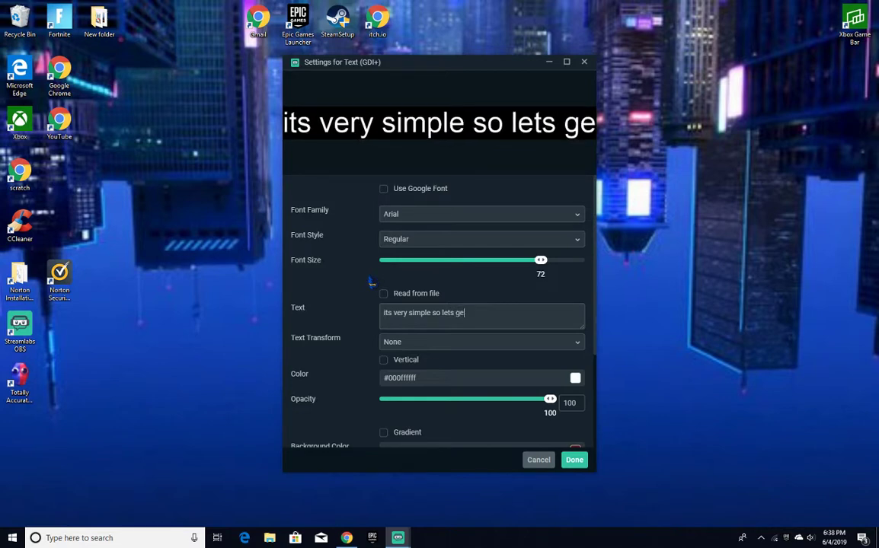
pyautogui.write('t to it')
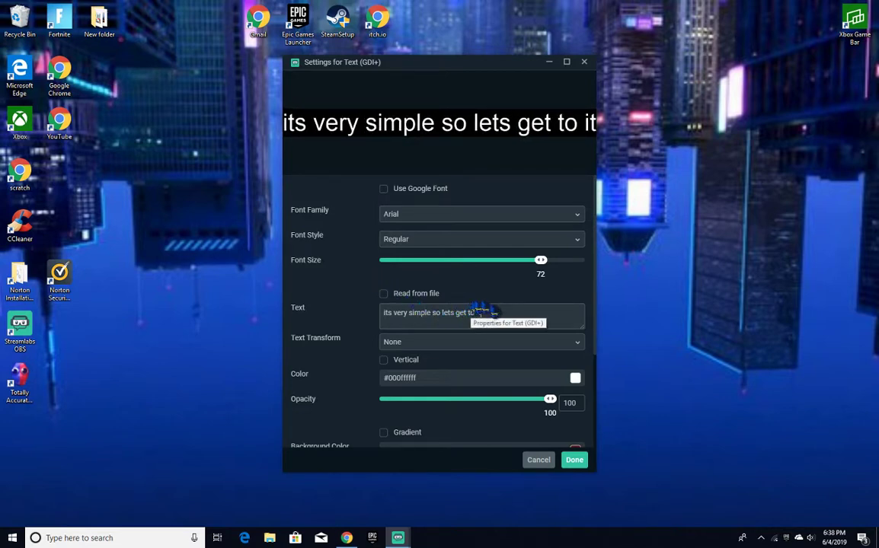
# Replace the text source's message with "1st you go to settings".
pyautogui.hotkey('ctrl', 'a')
pyautogui.press('BackSpace')
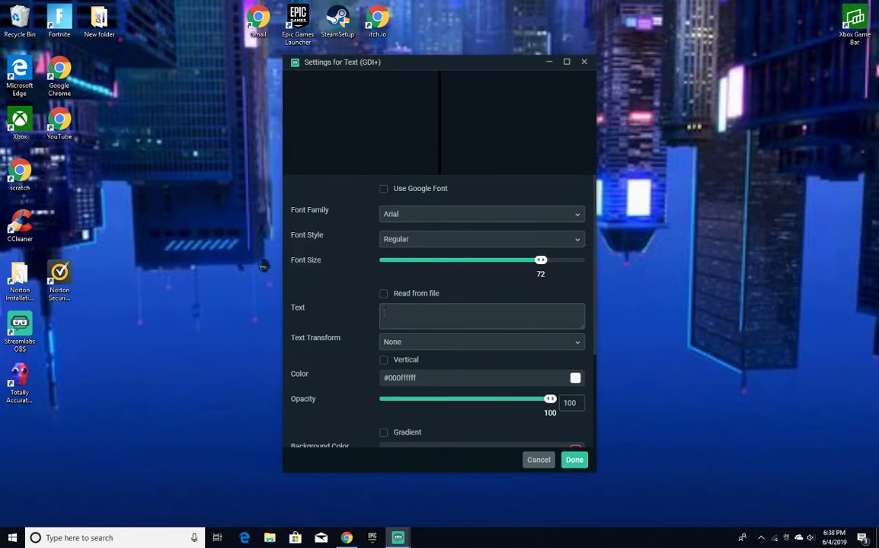
pyautogui.write('1s')
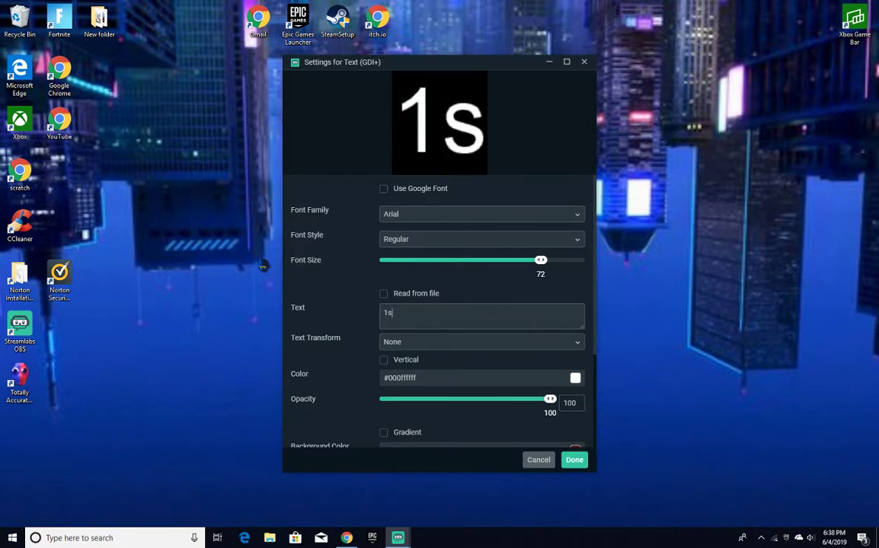
pyautogui.write('t y')
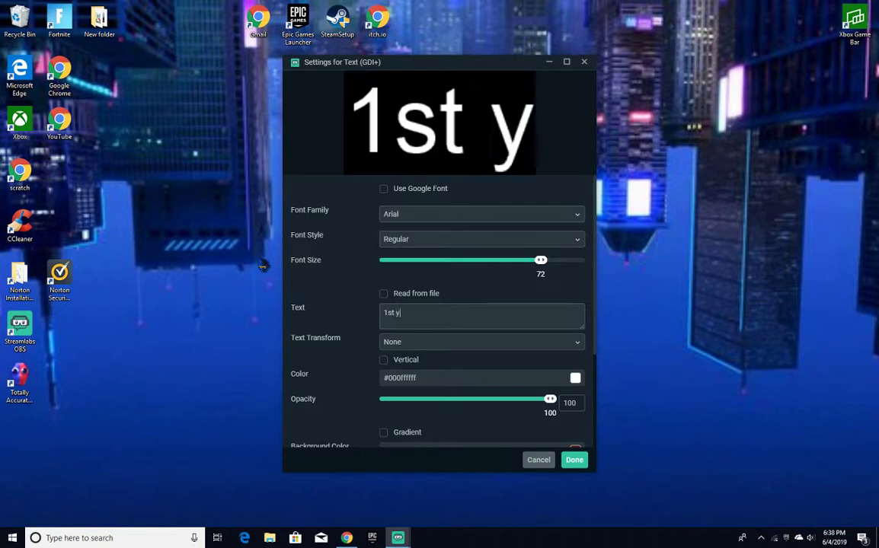
pyautogui.write('ou g')
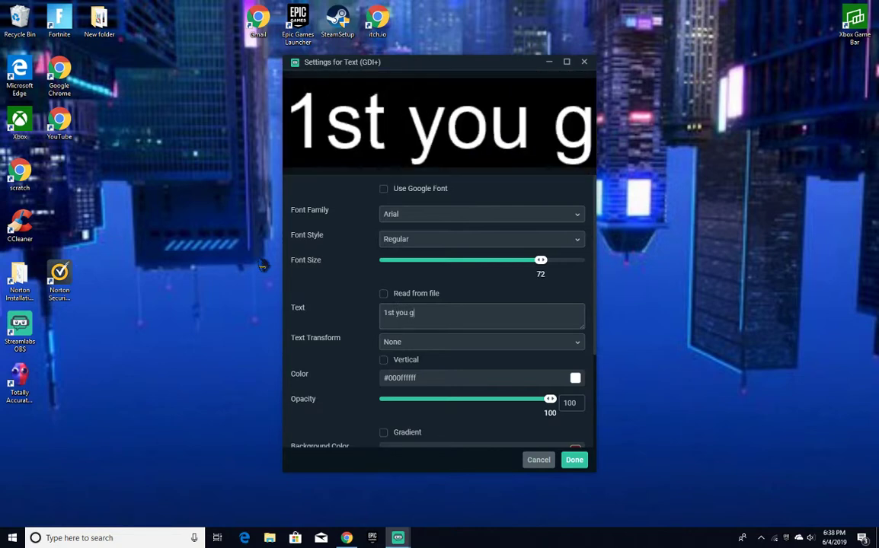
pyautogui.write('o to ')
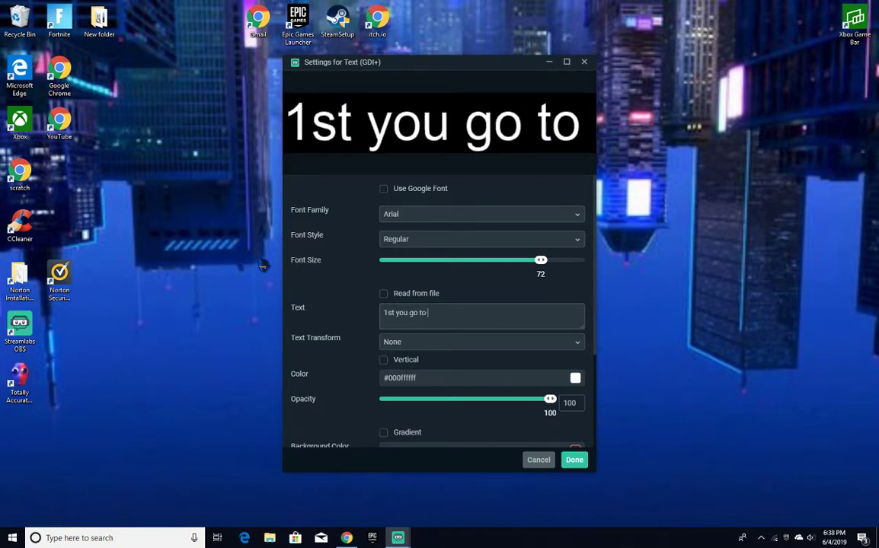
pyautogui.write('settings')
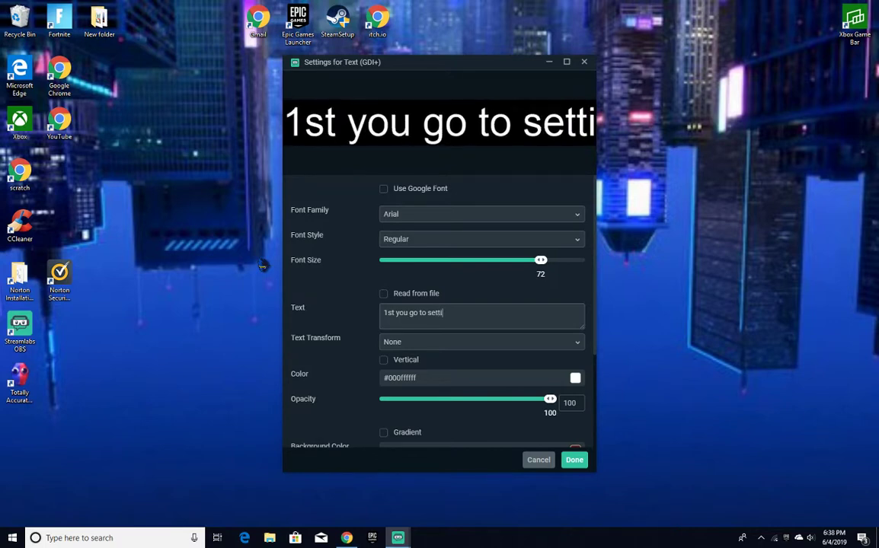
# Minimize the text source's settings window, then search for and open the Windows Settings app.
pyautogui.click(549, 62)
pyautogui.click(59, 538)
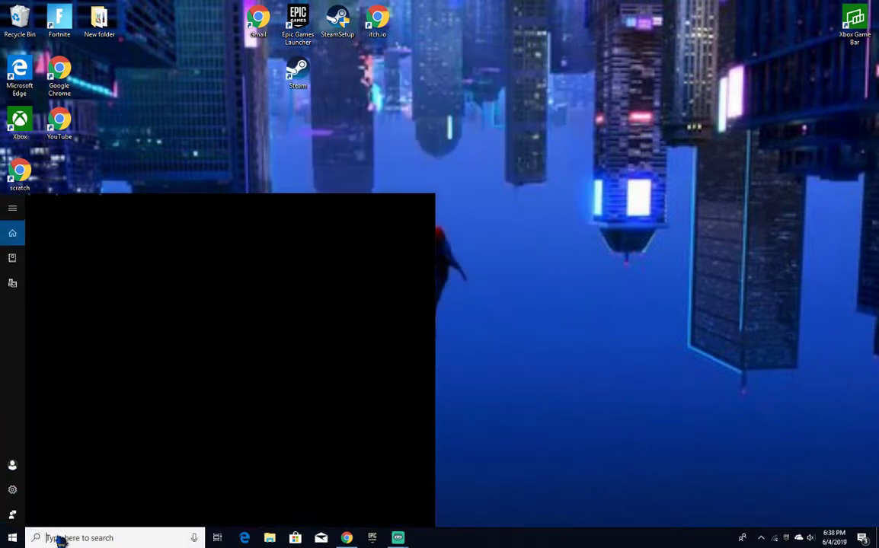
pyautogui.write('sett')
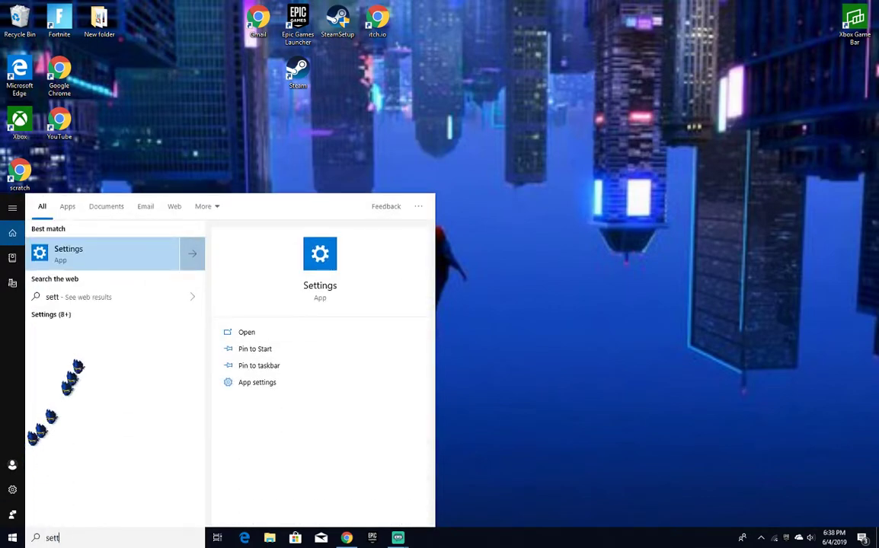
pyautogui.click(99, 250)
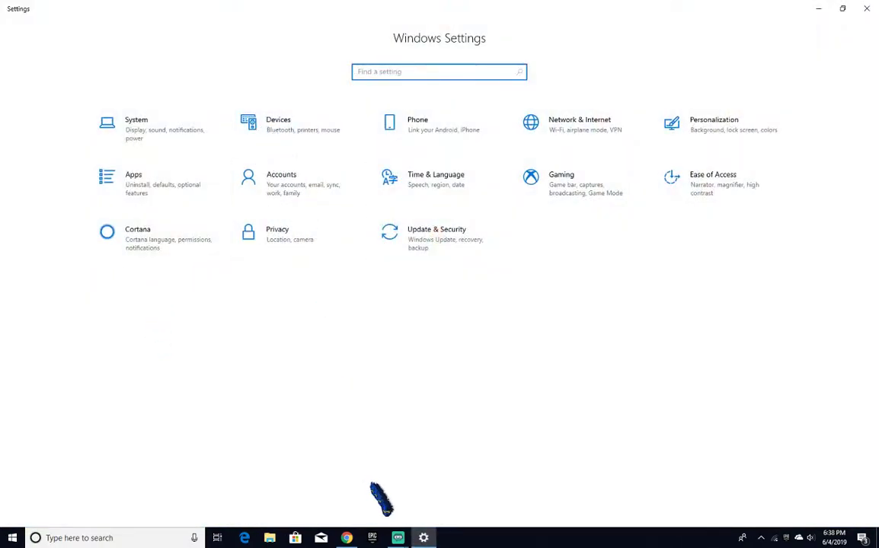
# Return to the Streamlabs OBS text source settings and replace its message with "then go to devices".
pyautogui.moveTo(418, 539)
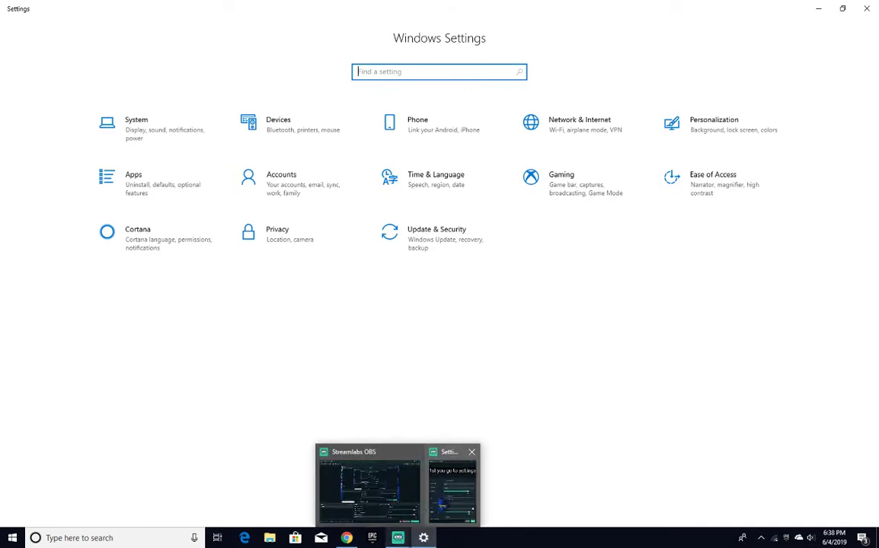
pyautogui.click(449, 481)
pyautogui.moveTo(475, 309); pyautogui.dragTo(339, 315)
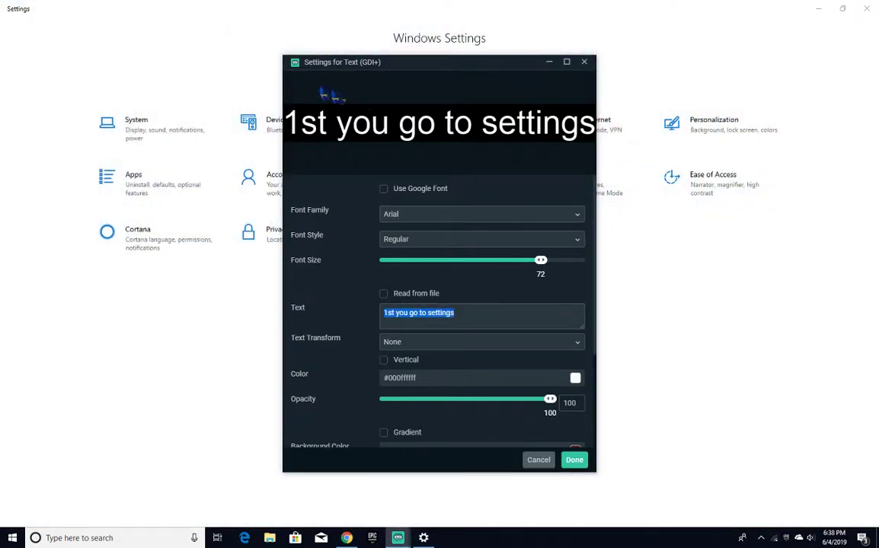
pyautogui.press('BackSpace')
pyautogui.write('th')
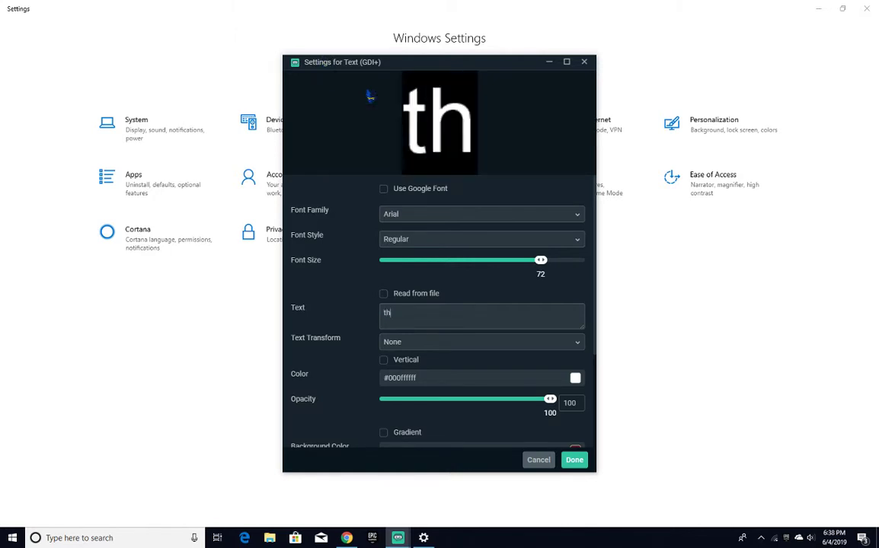
pyautogui.write('en go')
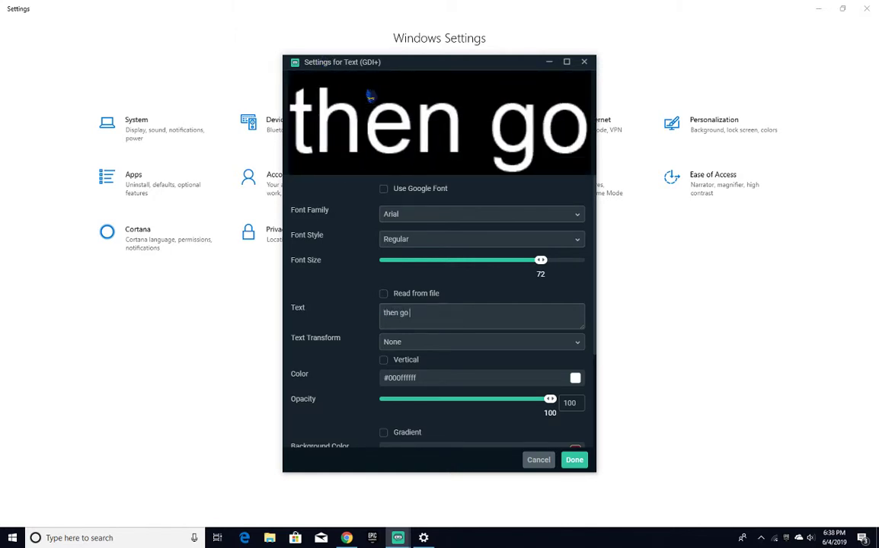
pyautogui.write(' to devi')
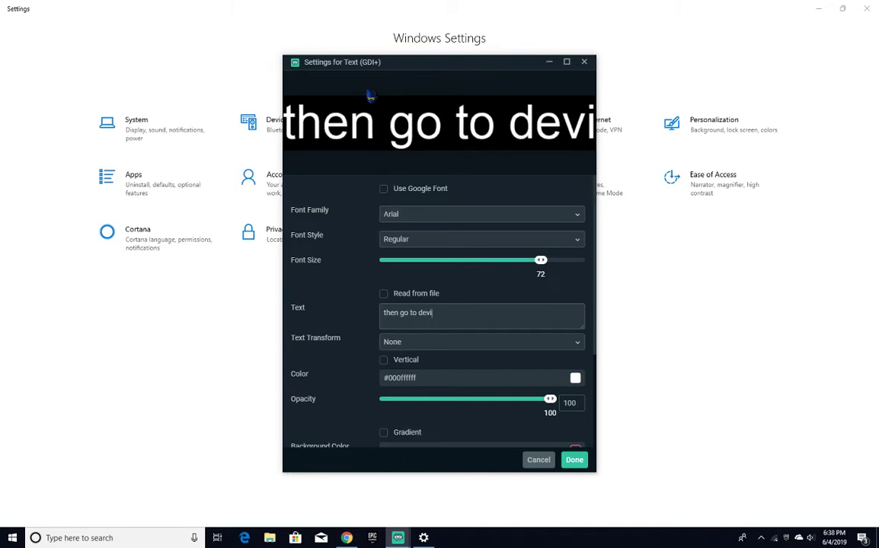
pyautogui.write('ces')
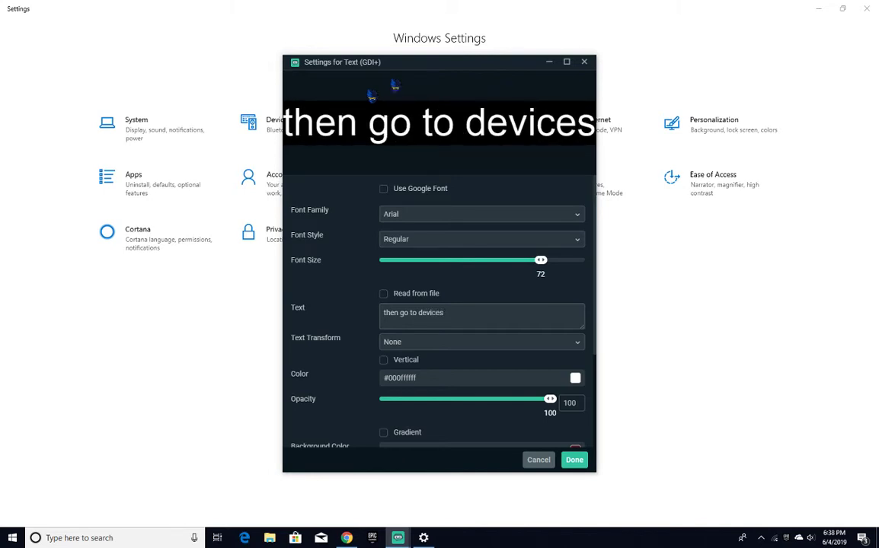
# Open the Devices category in Windows Settings and replace the Streamlabs OBS text source's message with "then mouse".
pyautogui.click(550, 63)
pyautogui.click(252, 114)
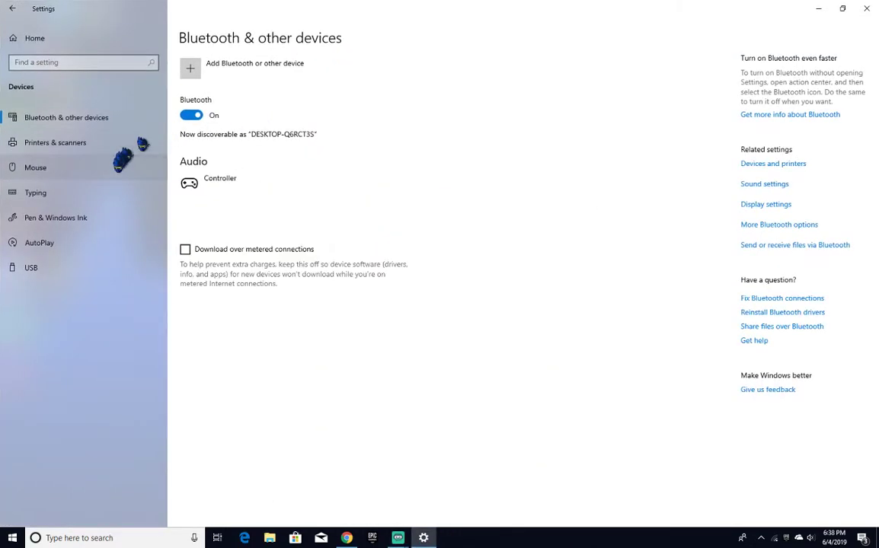
pyautogui.moveTo(397, 539)
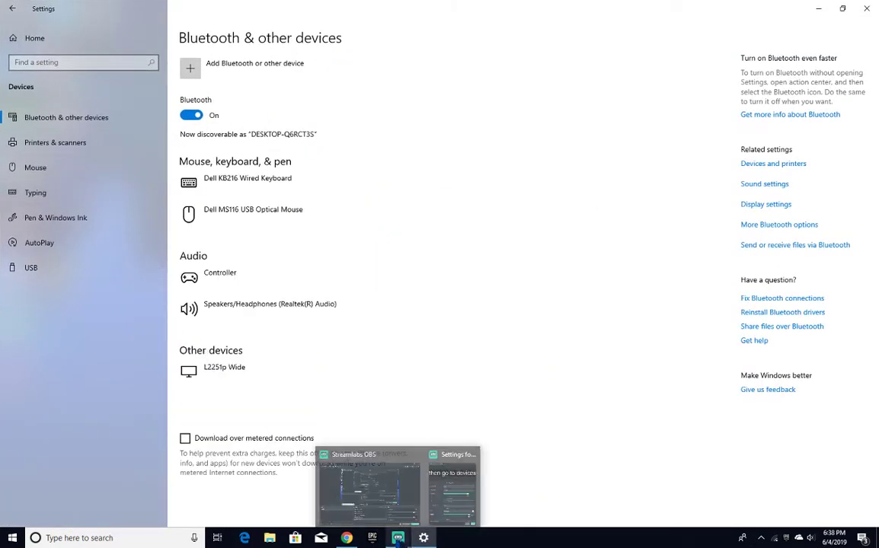
pyautogui.click(451, 491)
pyautogui.moveTo(471, 328); pyautogui.dragTo(346, 321)
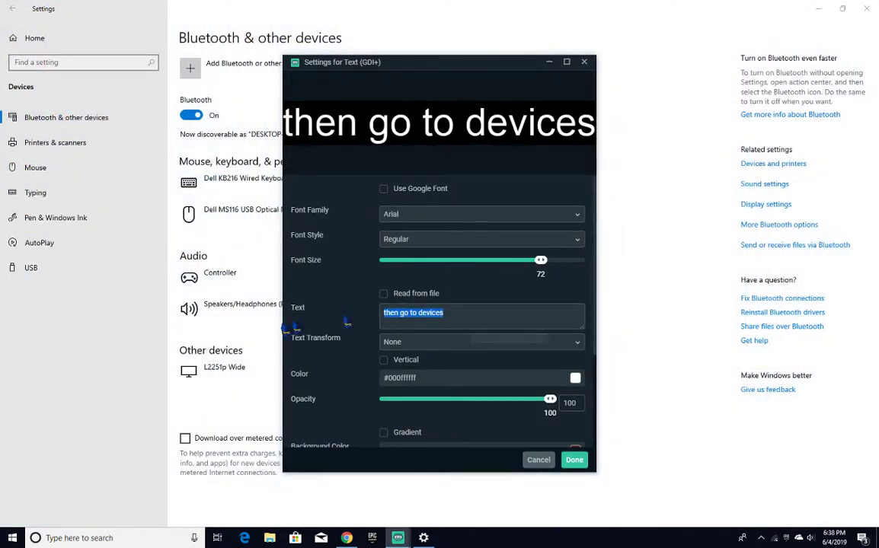
pyautogui.press('BackSpace')
pyautogui.write('then ')
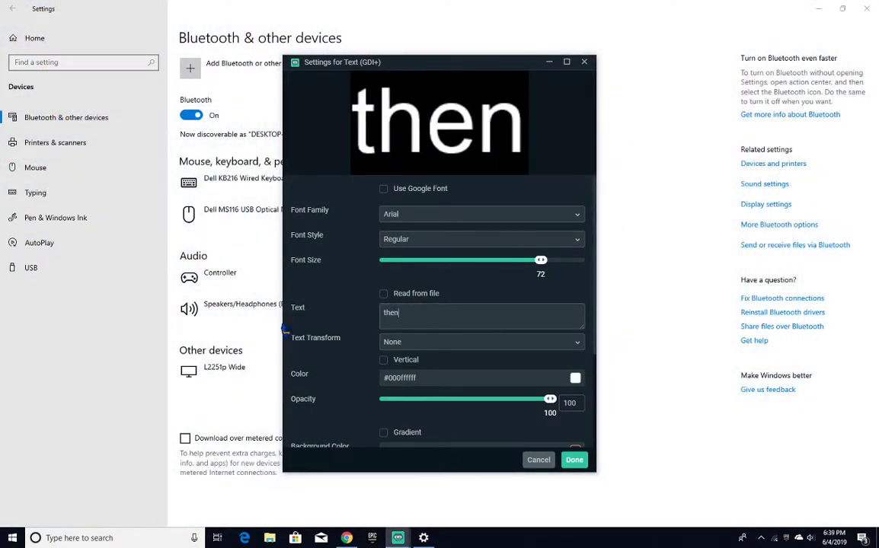
pyautogui.write('mouse')
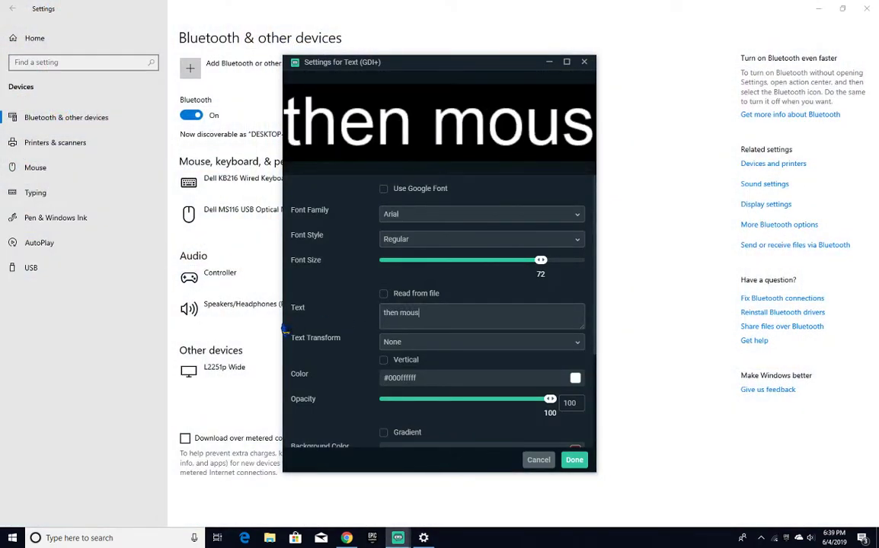
# Open the Mouse page in Windows Settings and replace the Streamlabs OBS text source's message with "then click on additinal mouse options".
pyautogui.click(45, 168)
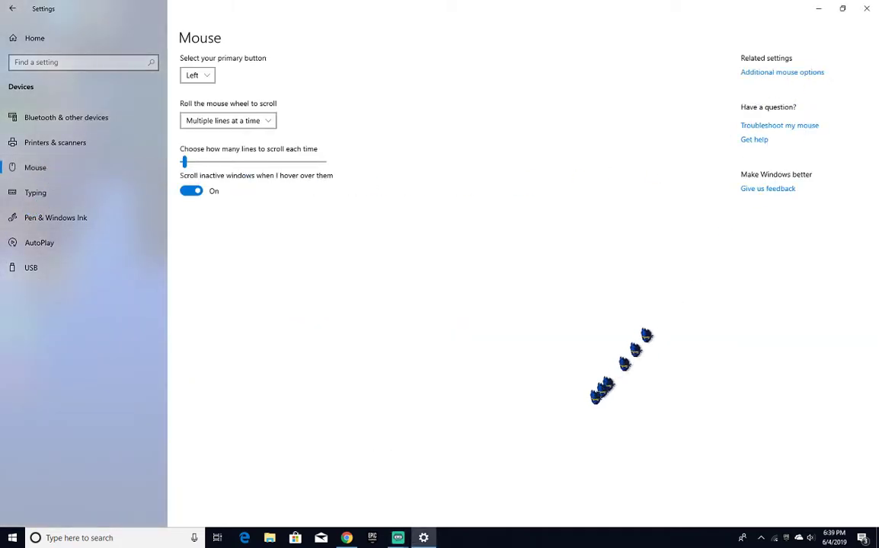
pyautogui.moveTo(397, 540)
pyautogui.click(451, 489)
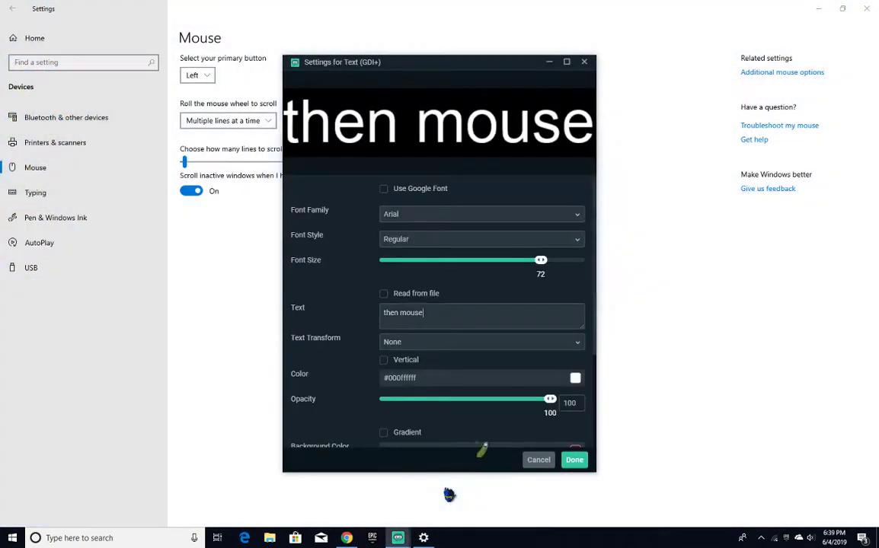
pyautogui.tripleClick(449, 313)
pyautogui.press('BackSpace')
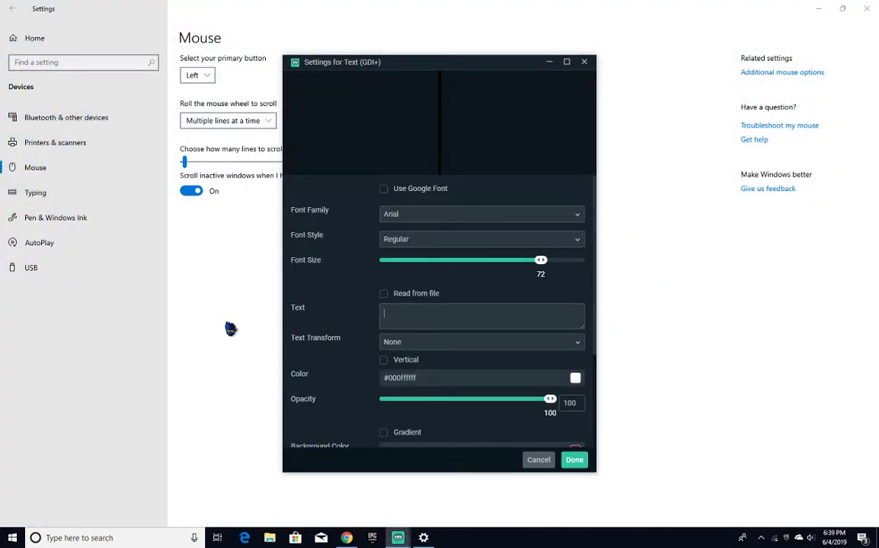
pyautogui.write('then c')
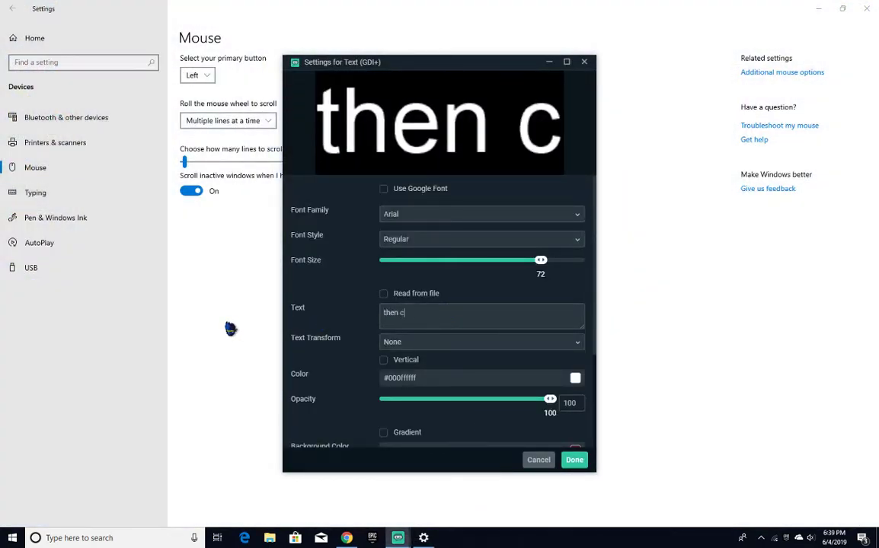
pyautogui.write('lick on ')
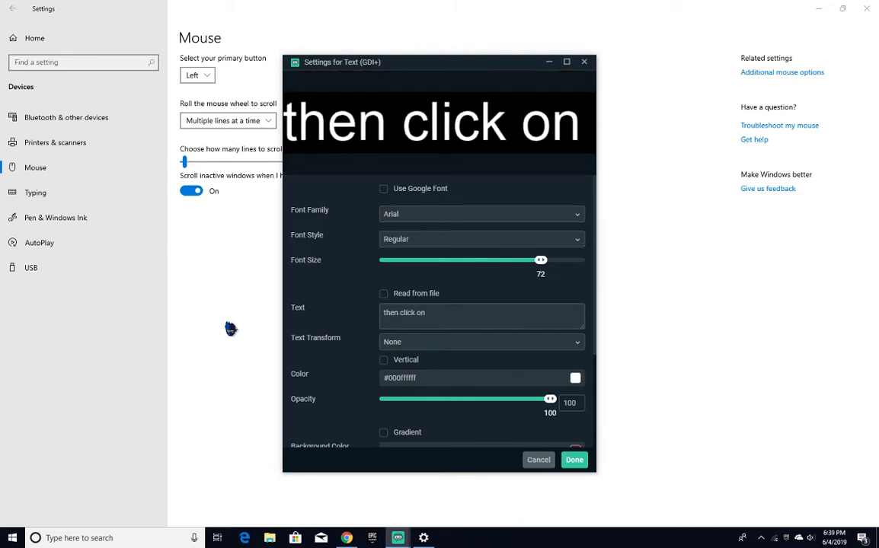
pyautogui.write('ad')
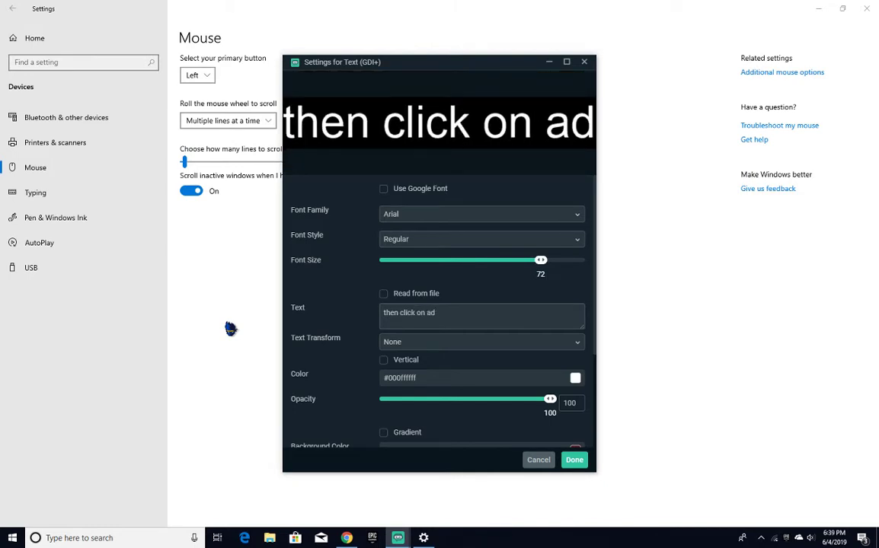
pyautogui.write('diti')
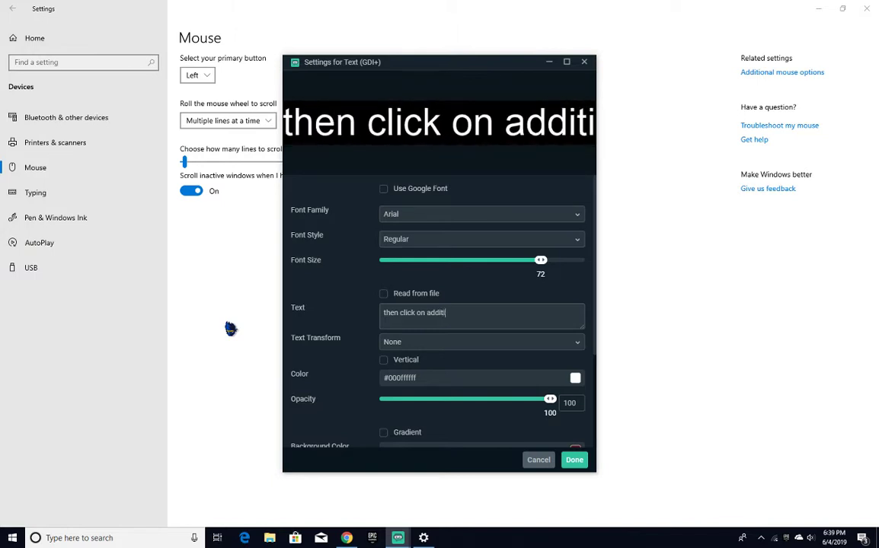
pyautogui.write('ns')
pyautogui.press('BackSpace')
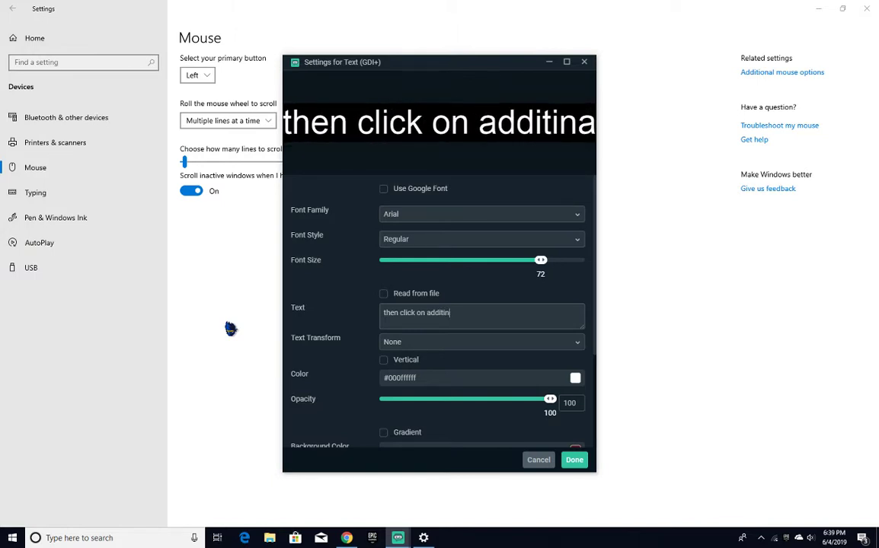
pyautogui.write('al mo')
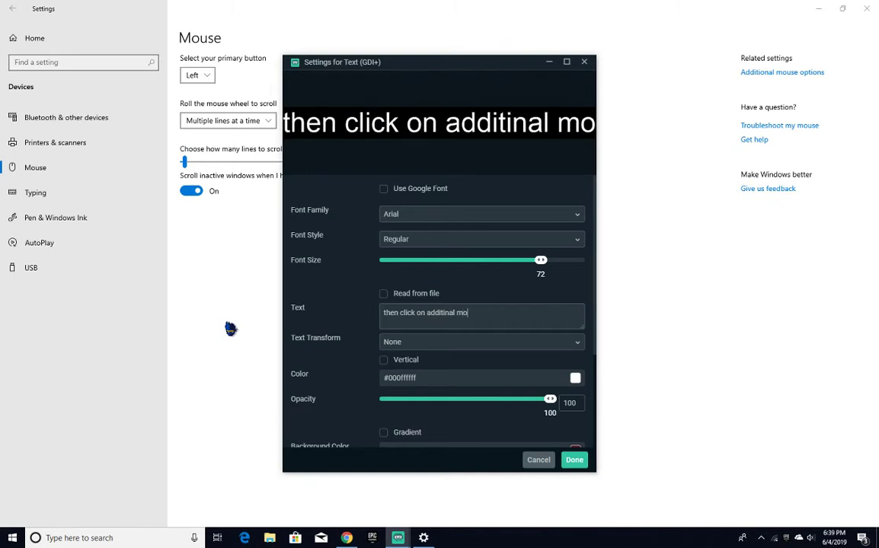
pyautogui.write('use op')
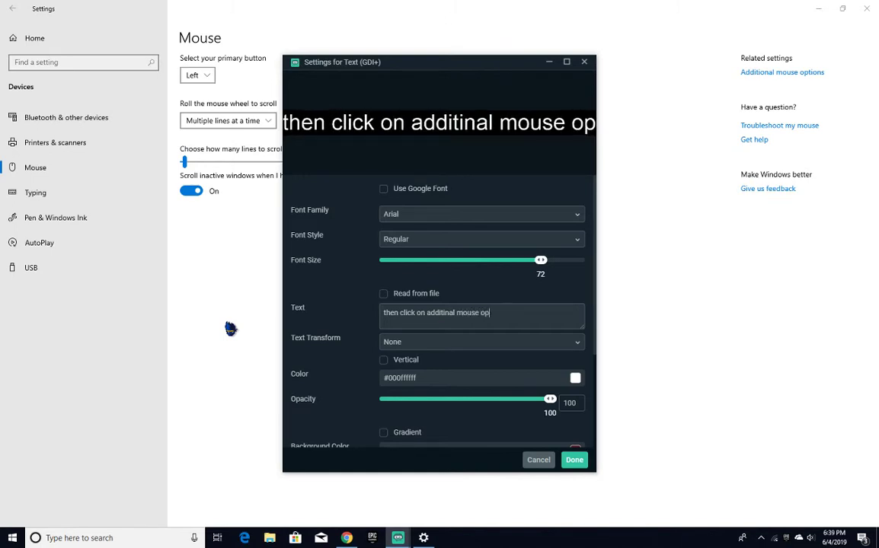
pyautogui.write('tions')
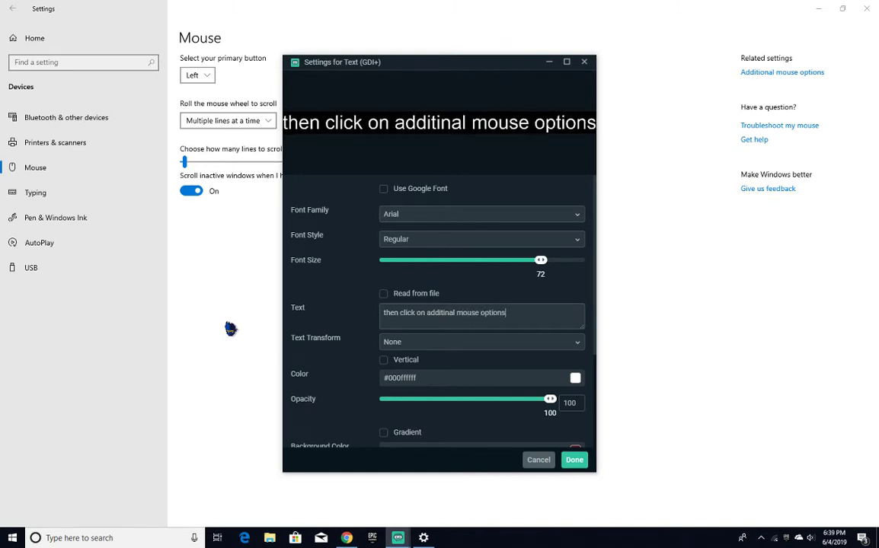
# Clear the text source's message and open the additional mouse options from Windows Settings.
pyautogui.moveTo(531, 320); pyautogui.dragTo(200, 329)
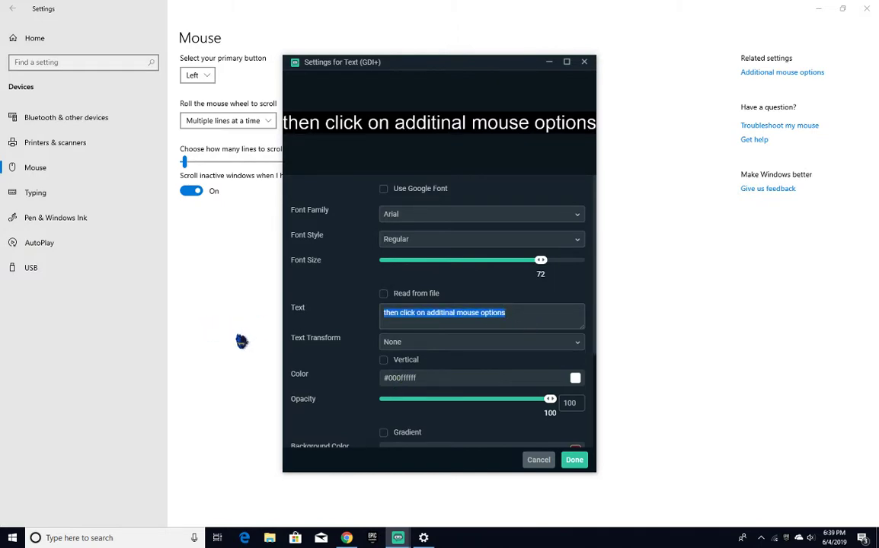
pyautogui.press('BackSpace')
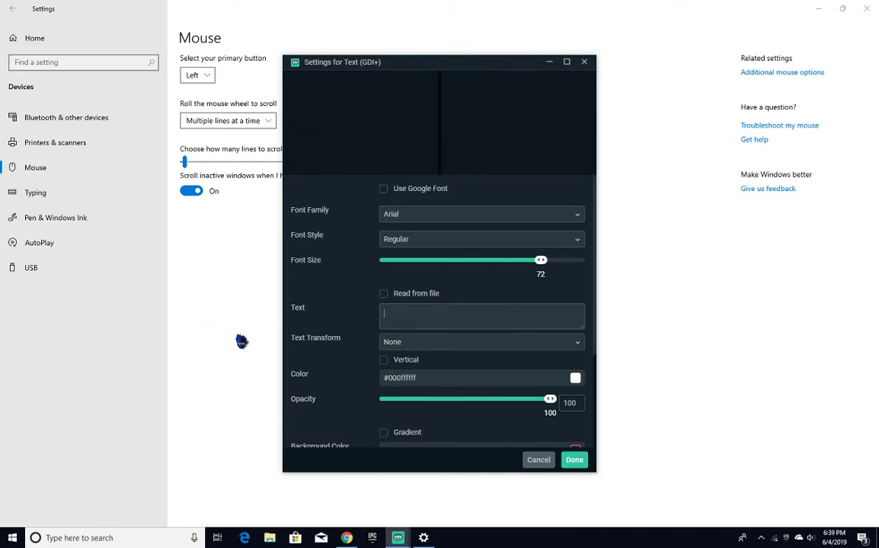
pyautogui.click(552, 62)
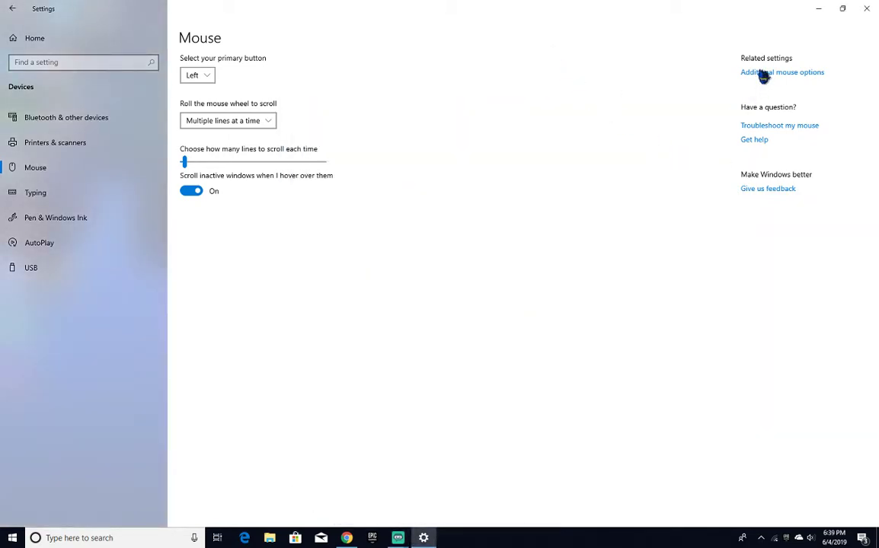
pyautogui.click(768, 74)
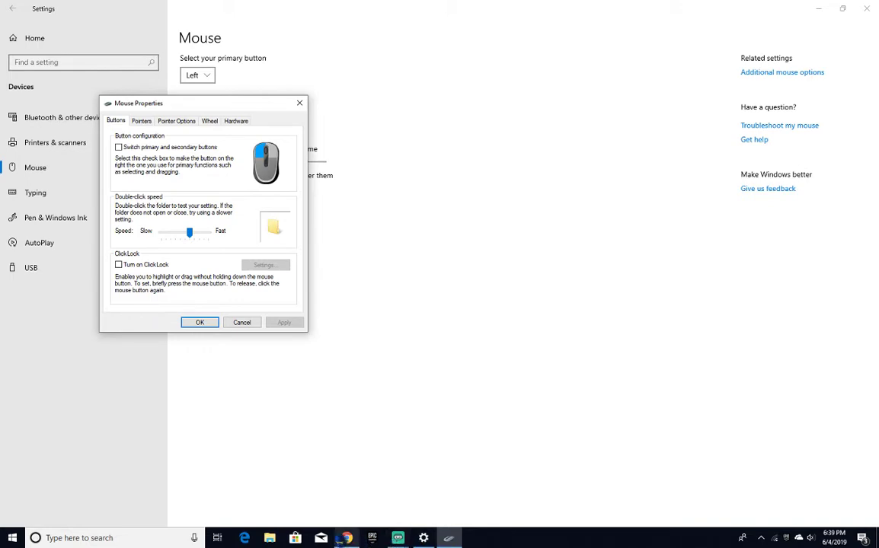
# Return to the Streamlabs OBS text source settings, place the window beside Mouse Properties, and enter the message "then this will pop up".
pyautogui.moveTo(344, 537)
pyautogui.moveTo(398, 537)
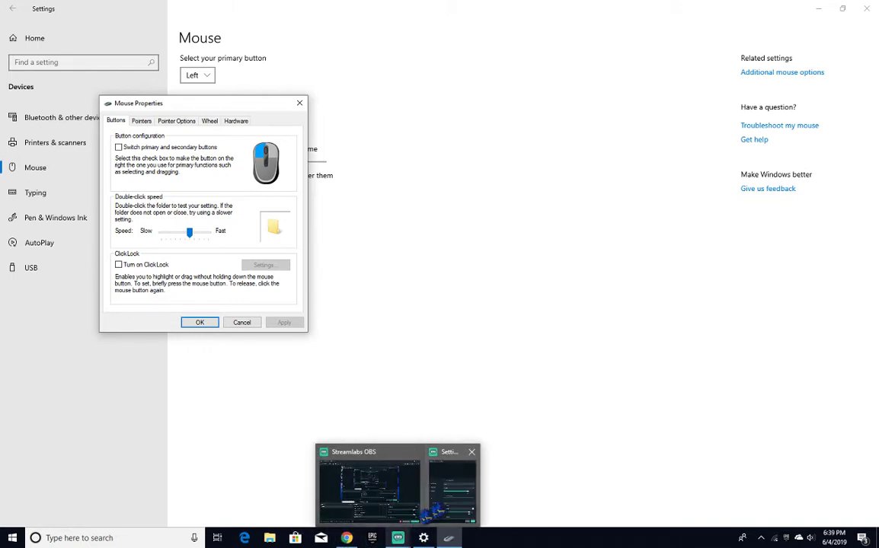
pyautogui.click(450, 499)
pyautogui.moveTo(324, 62); pyautogui.dragTo(408, 73)
pyautogui.click(520, 327)
pyautogui.write('t')
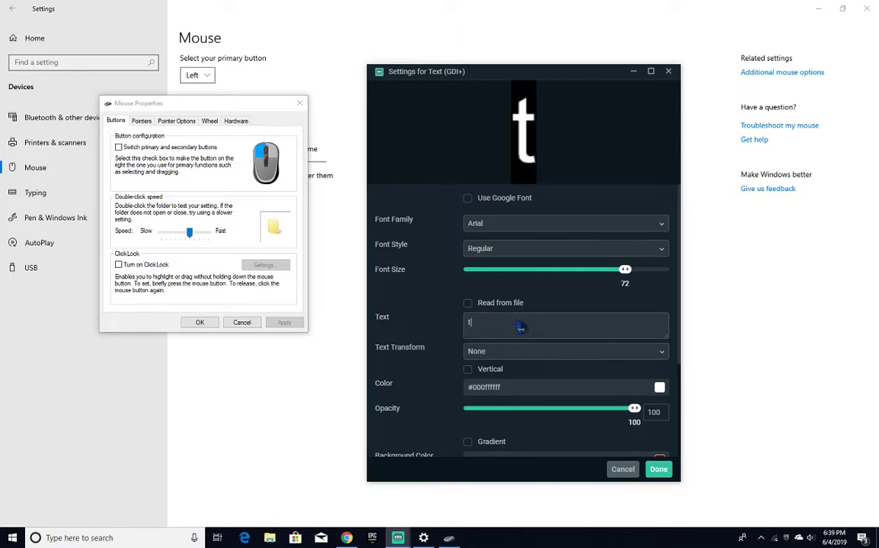
pyautogui.write('hen thi')
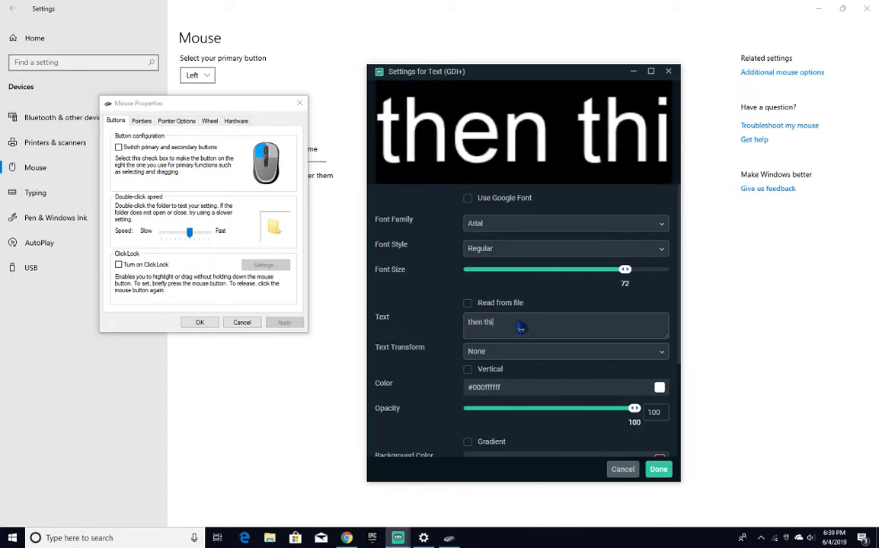
pyautogui.write('s will')
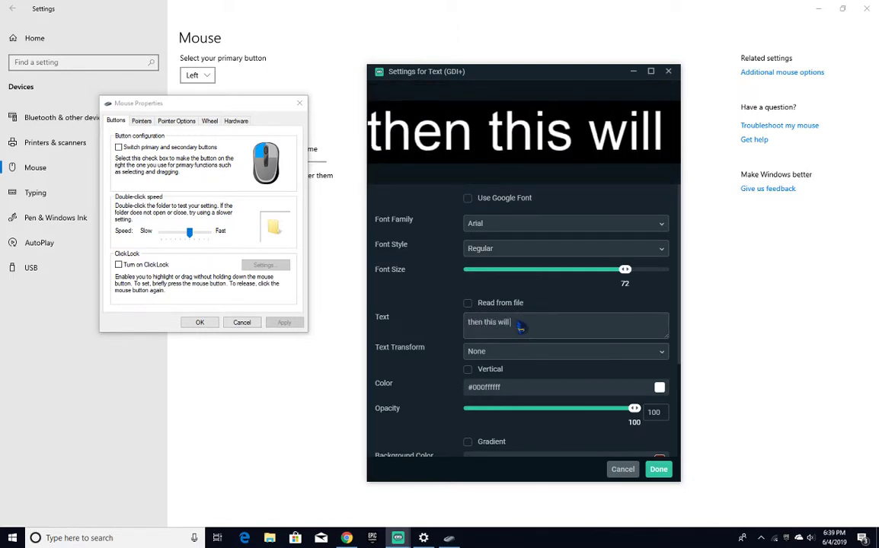
pyautogui.write(' pop up')
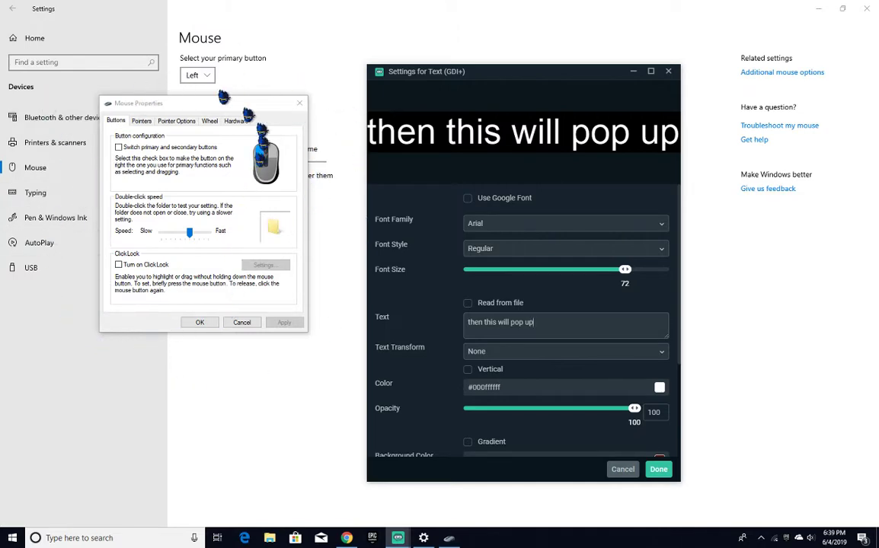
# Show the pointer options in Mouse Properties and replace the text source's message with "go to pointer options".
pyautogui.click(172, 127)
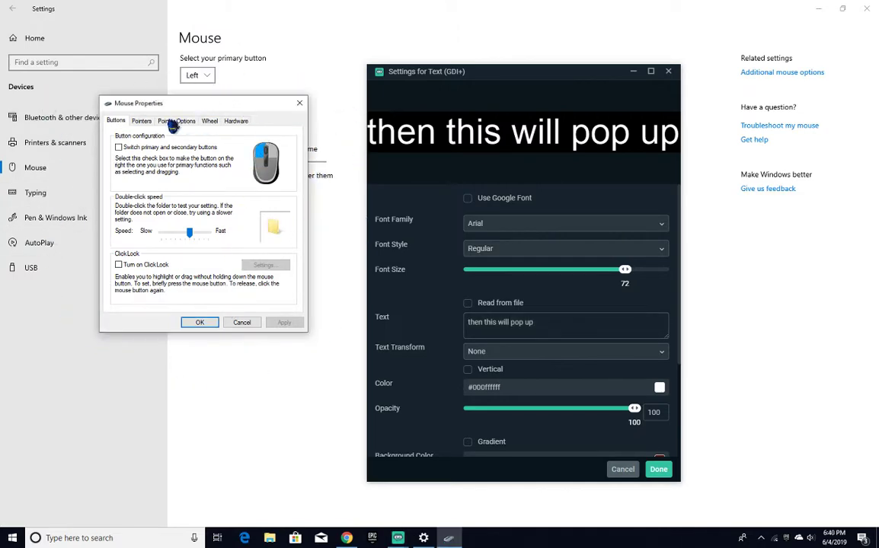
pyautogui.click(176, 122)
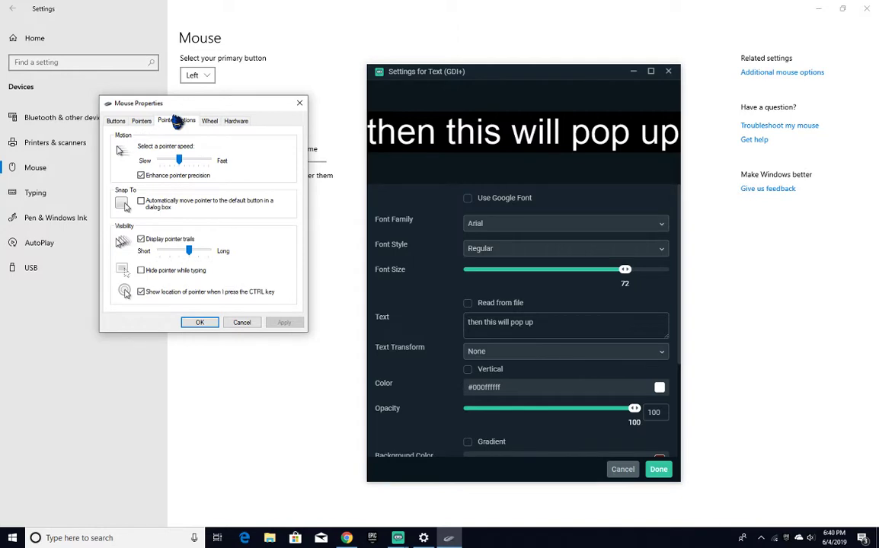
pyautogui.click(525, 323)
pyautogui.moveTo(499, 327); pyautogui.dragTo(447, 327)
pyautogui.press('BackSpace')
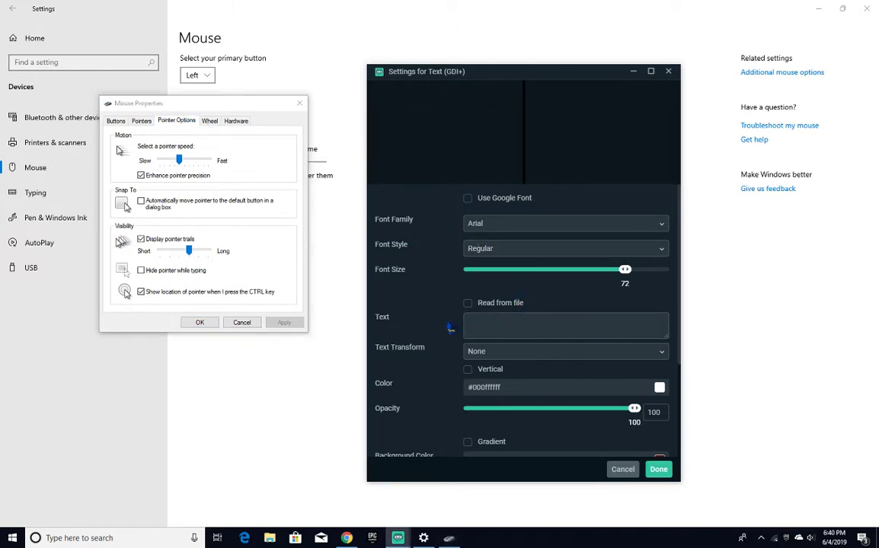
pyautogui.write('got')
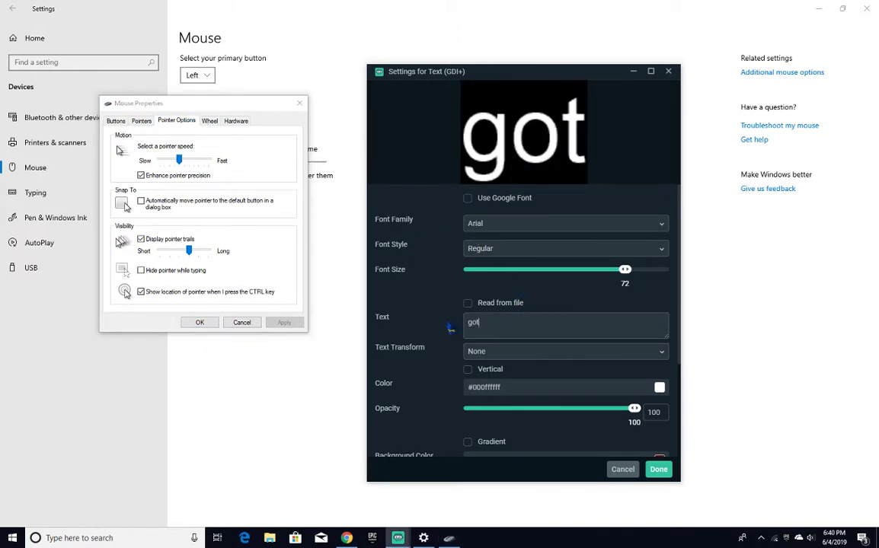
pyautogui.press('BackSpace')
pyautogui.write('to po')
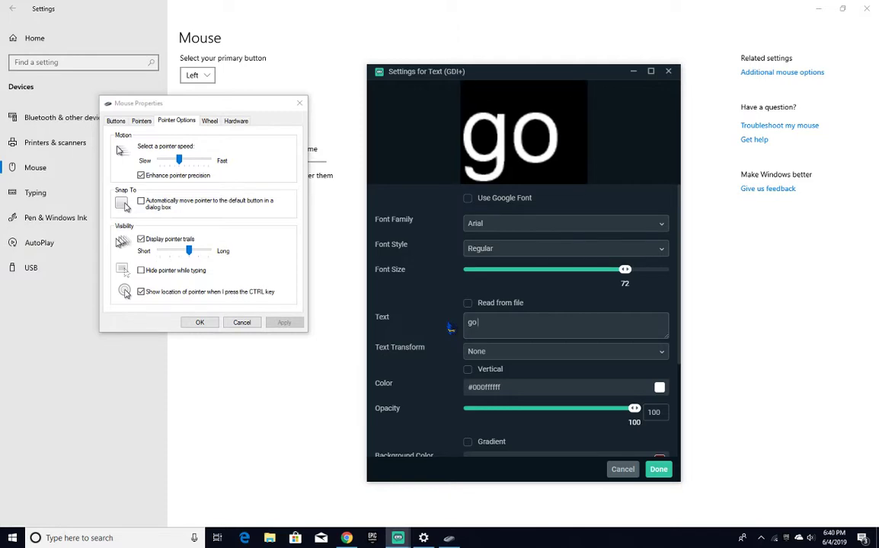
pyautogui.write('i')
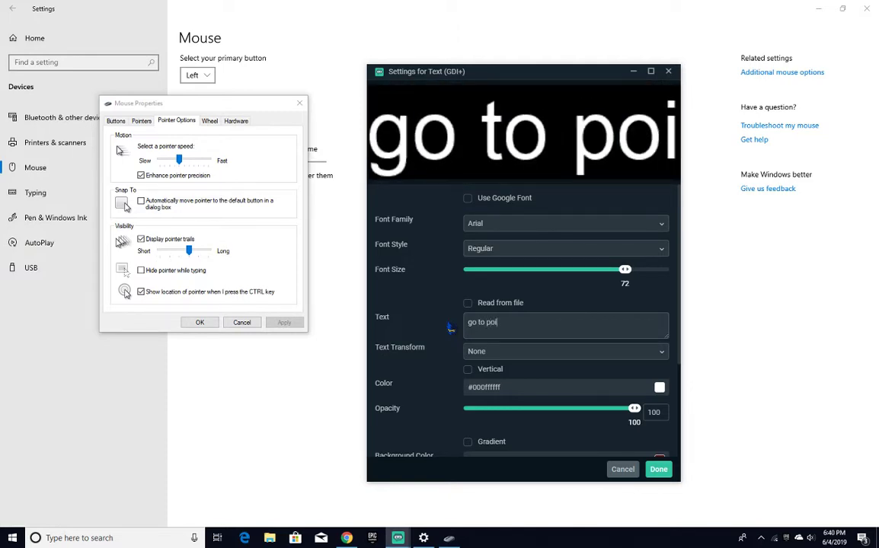
pyautogui.write('nter')
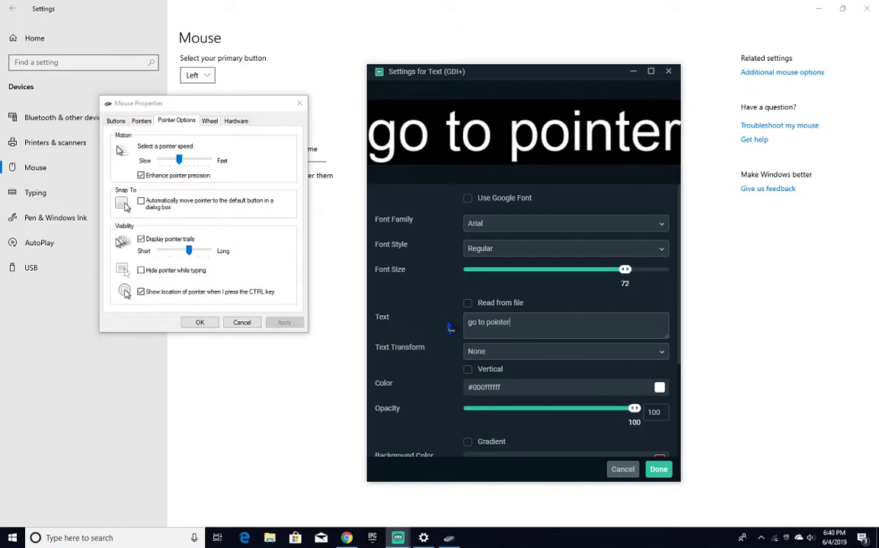
pyautogui.write(' options')
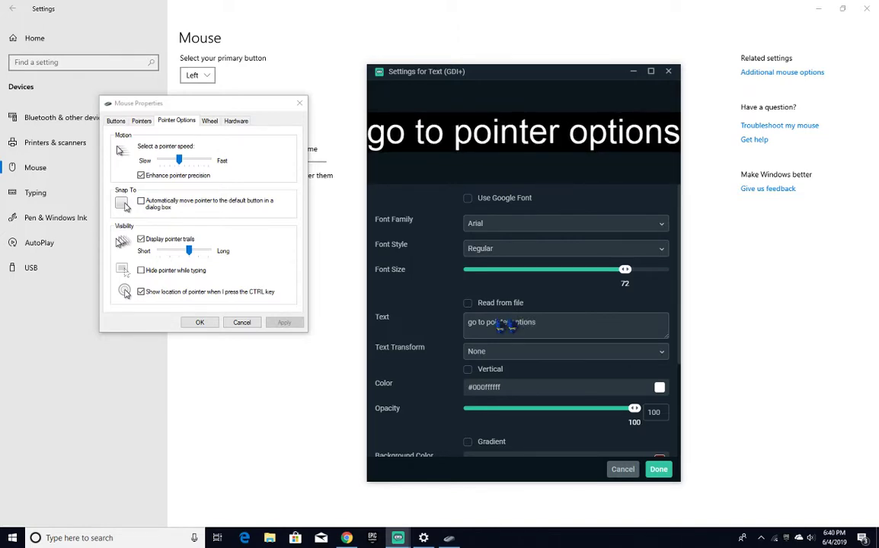
# Replace the text source's message with "then turn display pointer trails on" and switch on Display pointer trails in Mouse Properties.
pyautogui.moveTo(550, 329); pyautogui.dragTo(311, 322)
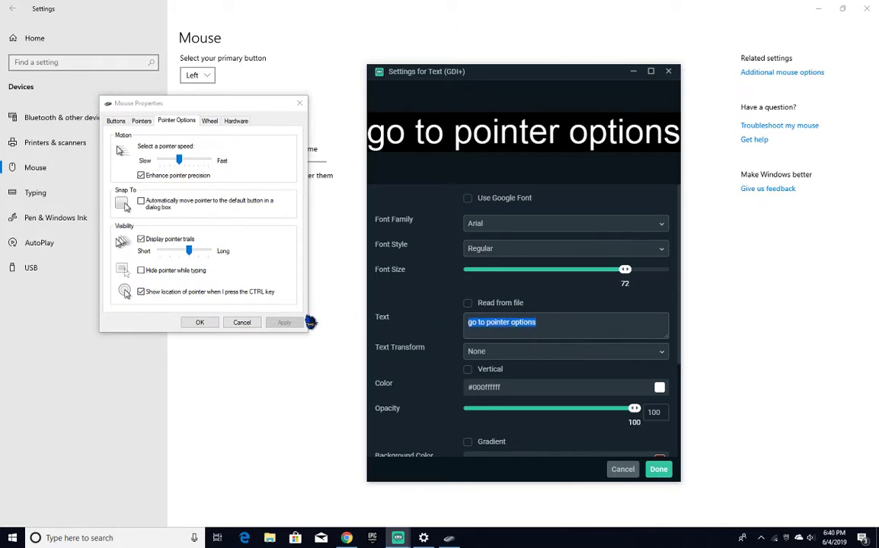
pyautogui.press('BackSpace')
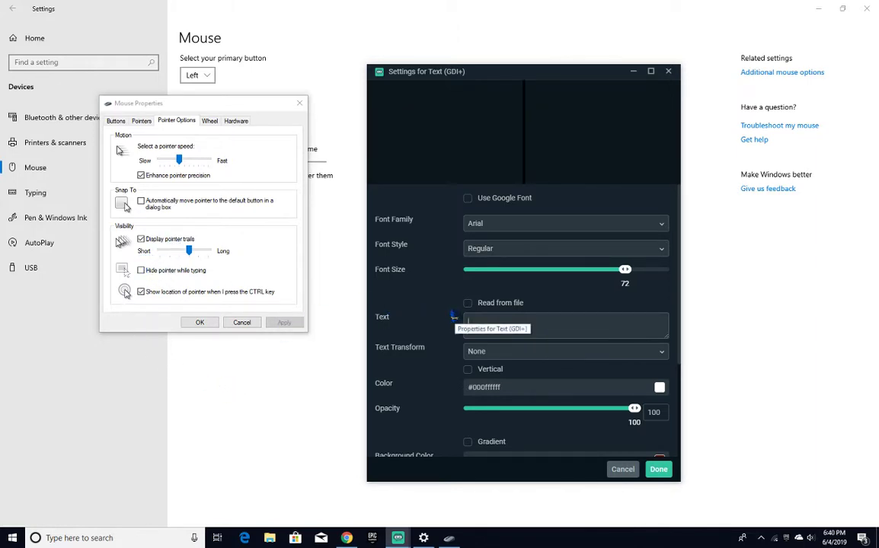
pyautogui.write('then t')
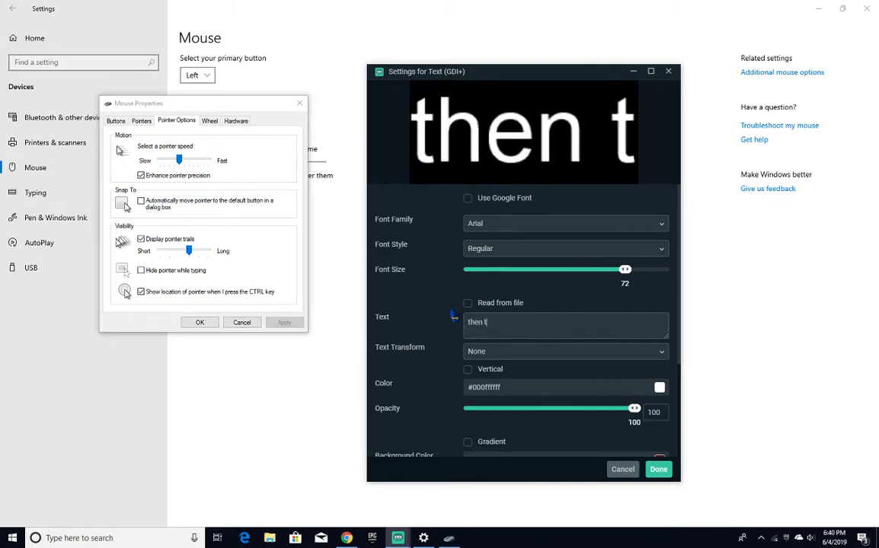
pyautogui.write('urn')
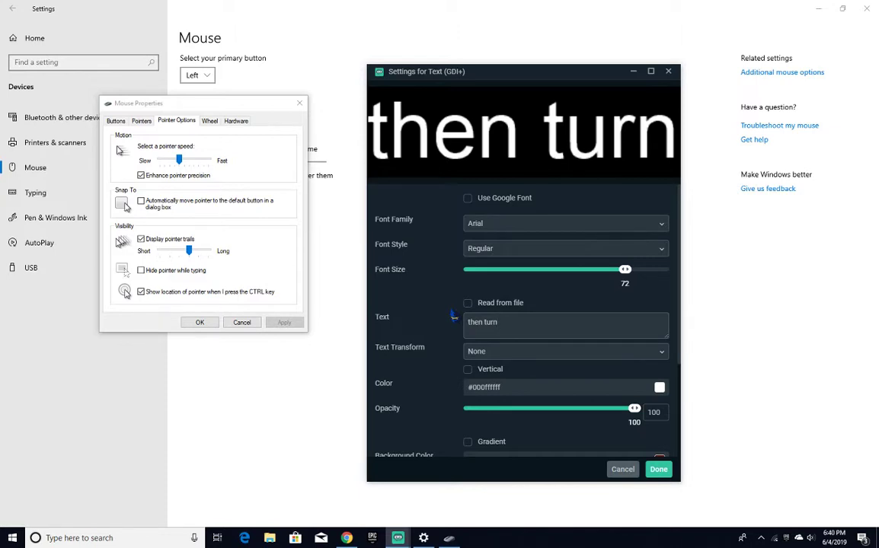
pyautogui.write('dis')
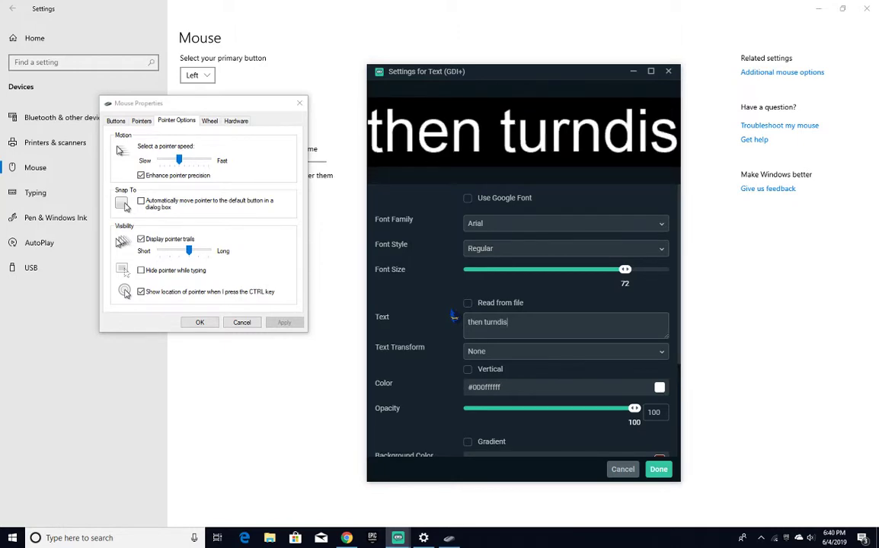
pyautogui.write('pla')
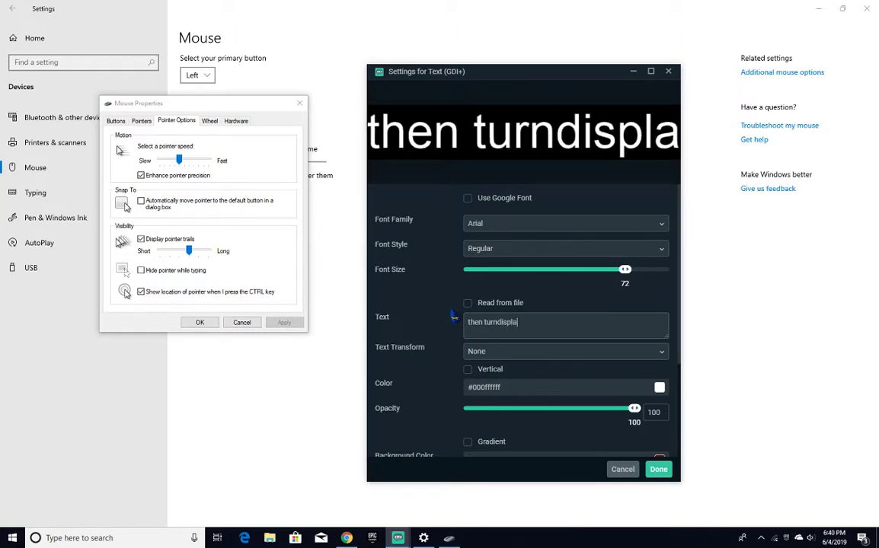
pyautogui.press('BackSpace')
pyautogui.press('BackSpace')
pyautogui.press('BackSpace')
pyautogui.press('BackSpace')
pyautogui.press('BackSpace')
pyautogui.press('BackSpace')
pyautogui.press('BackSpace')
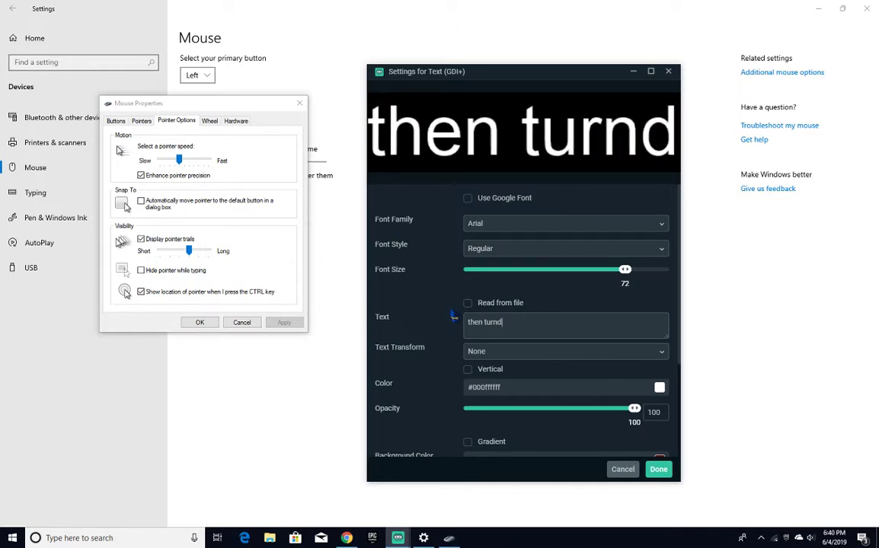
pyautogui.write('rn')
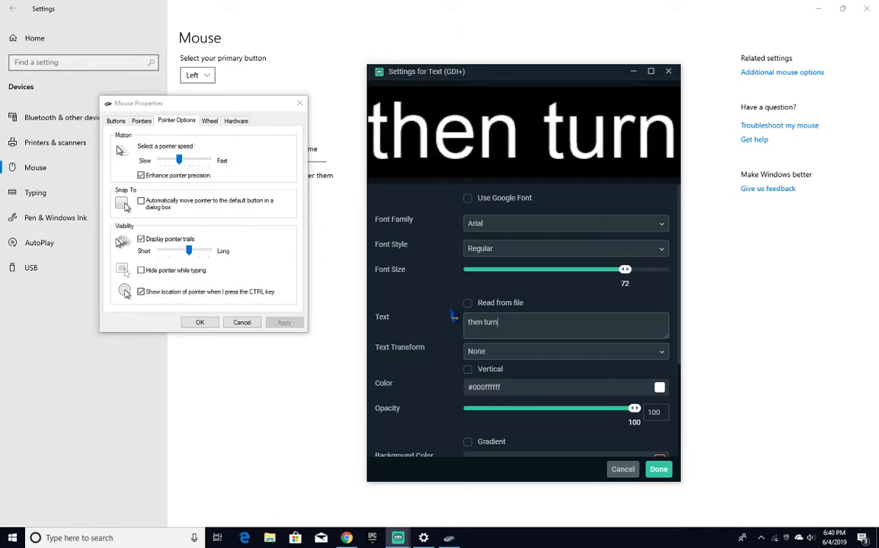
pyautogui.write(' dia')
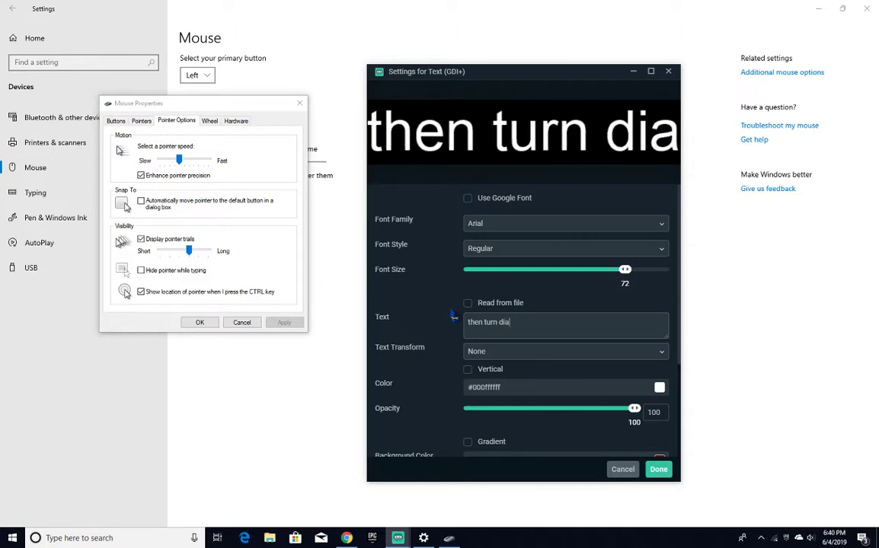
pyautogui.press('BackSpace')
pyautogui.write('s')
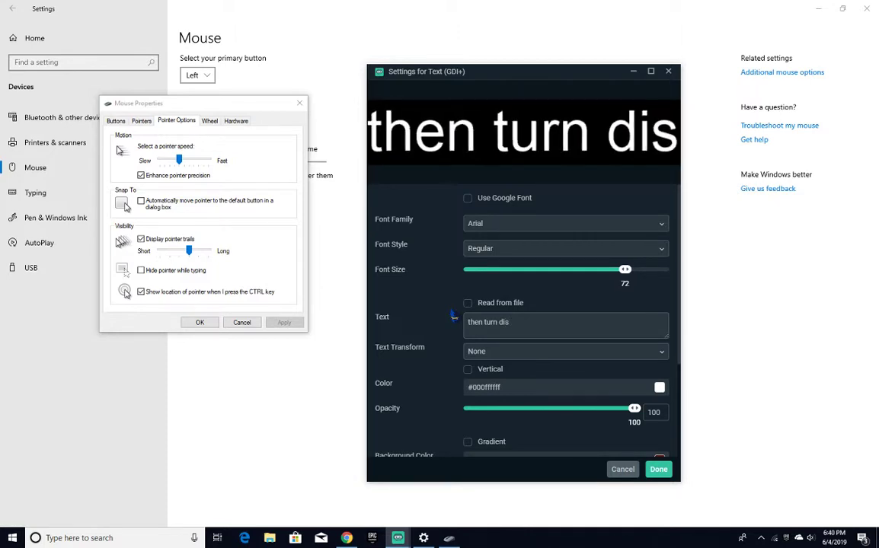
pyautogui.write('play')
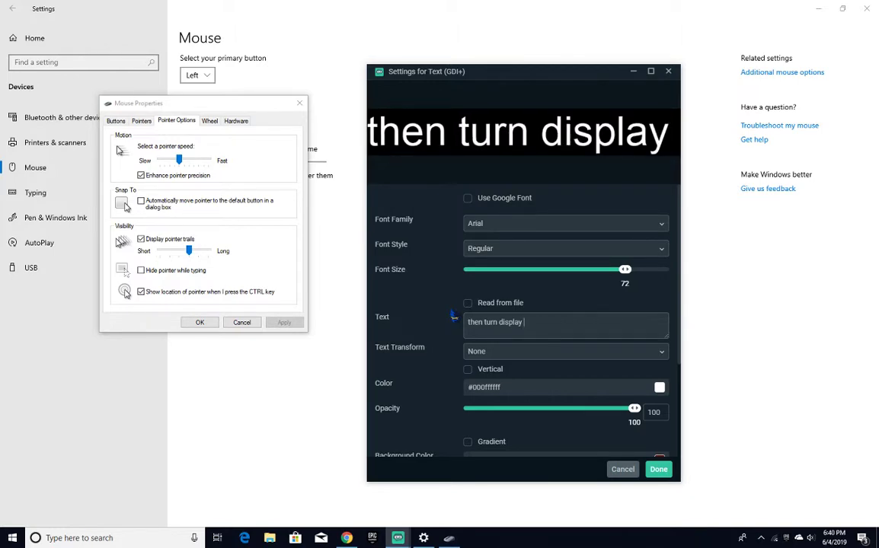
pyautogui.write(' point')
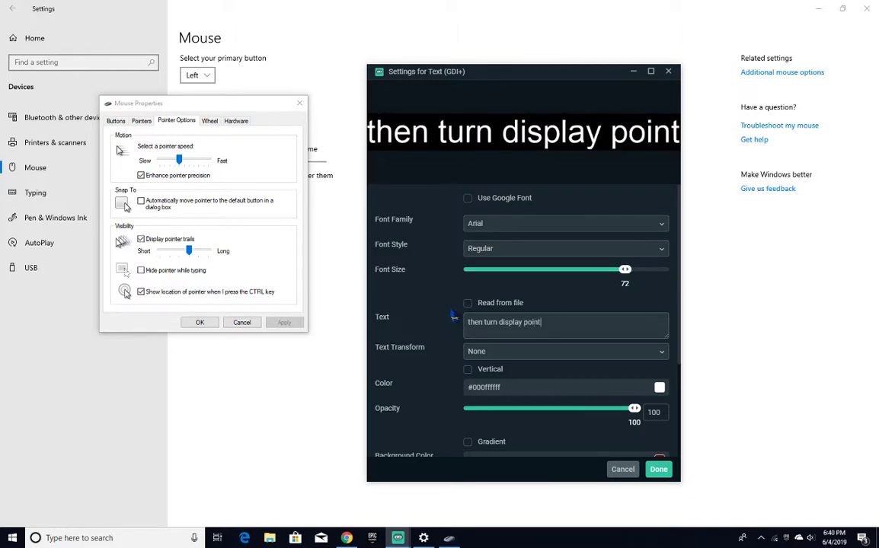
pyautogui.write('er ')
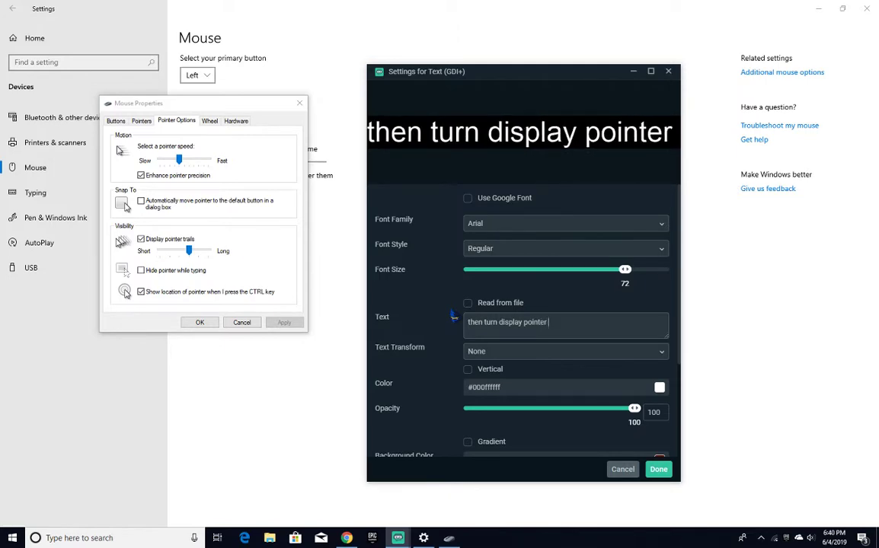
pyautogui.write('trai')
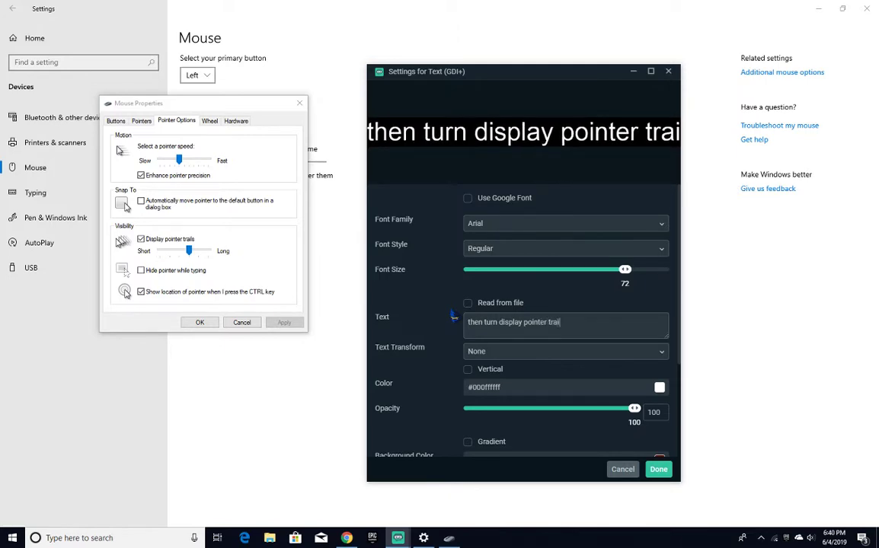
pyautogui.write('ls on')
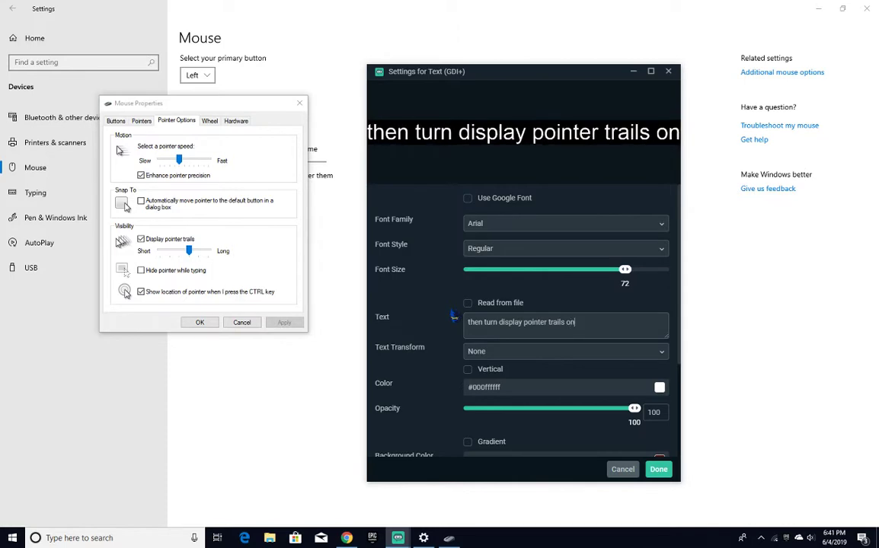
pyautogui.click(142, 240)
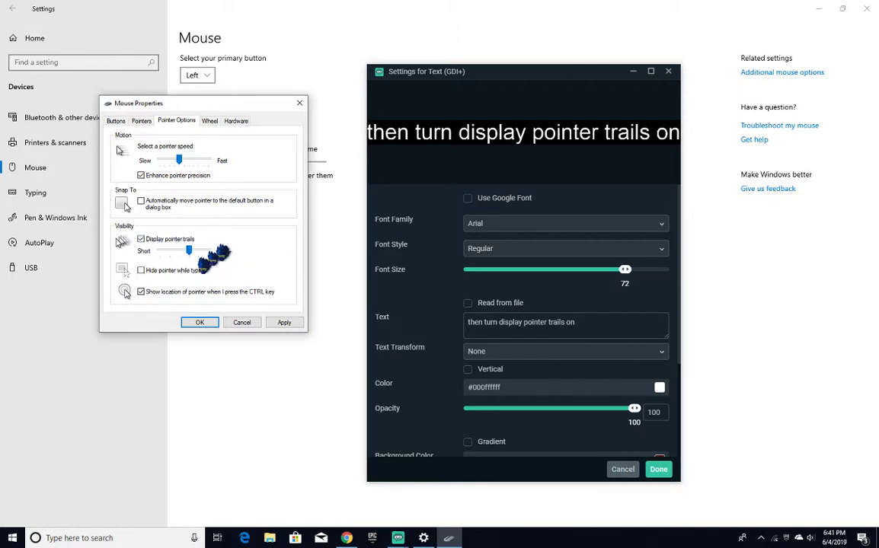
# Replace the Streamlabs OBS text source's message with "then you can change the size from short to long".
pyautogui.moveTo(582, 335); pyautogui.dragTo(412, 329)
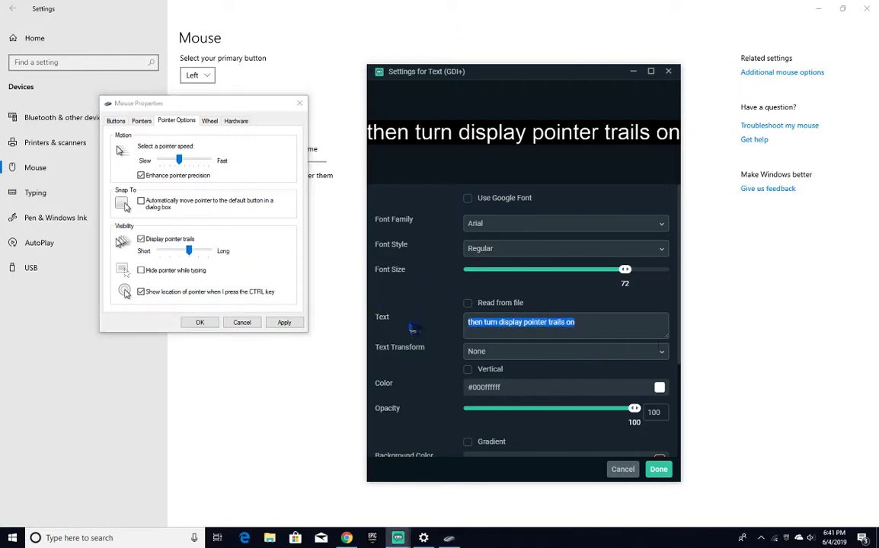
pyautogui.press('BackSpace')
pyautogui.write('the')
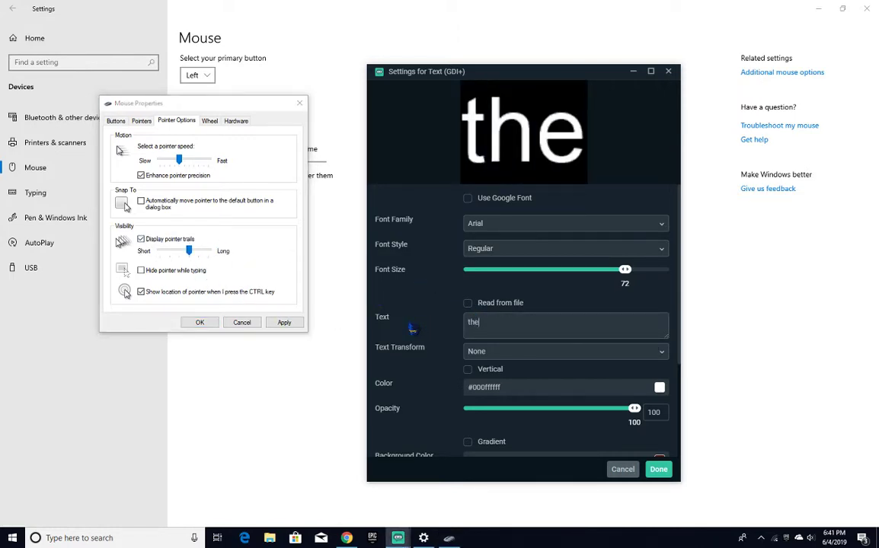
pyautogui.write('n yp')
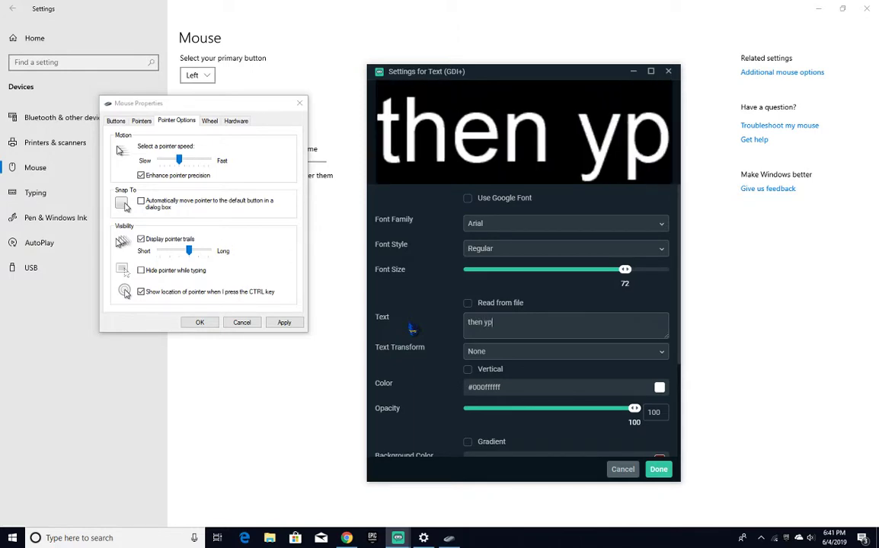
pyautogui.press('BackSpace')
pyautogui.write('ou ')
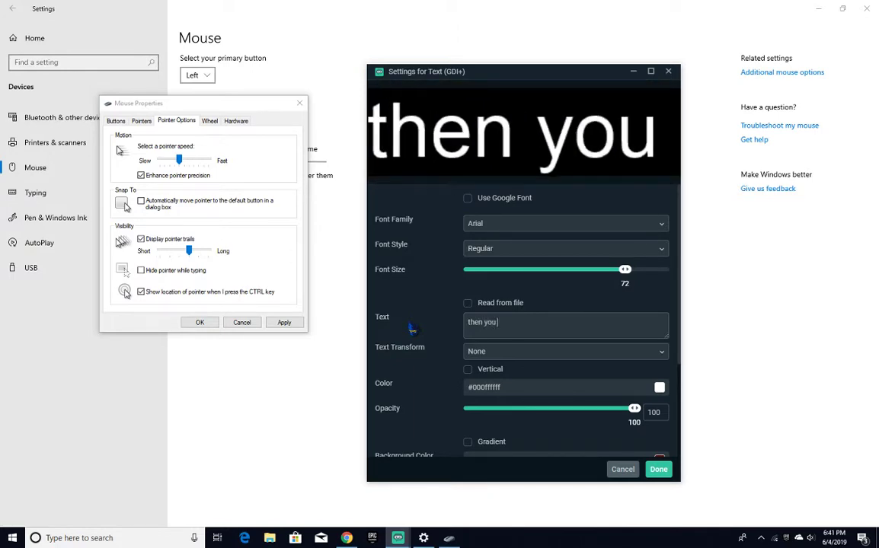
pyautogui.write('can a')
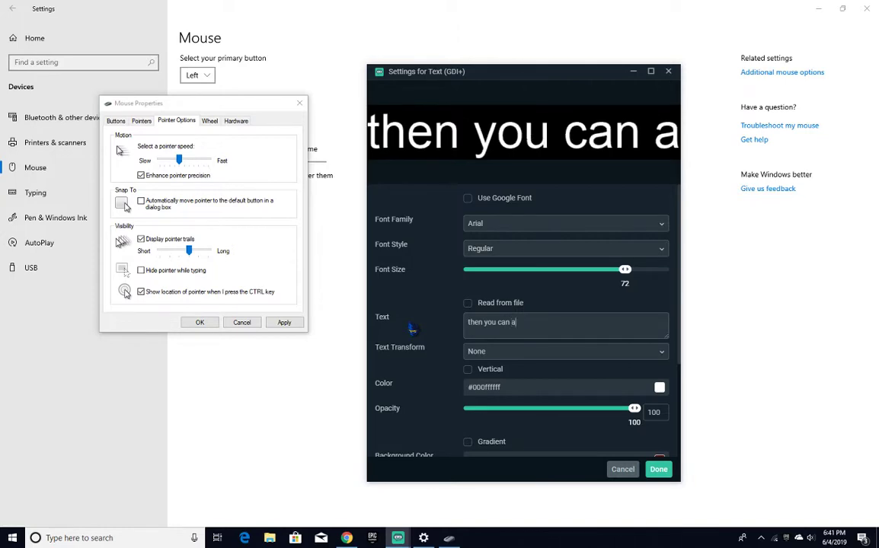
pyautogui.write('jus')
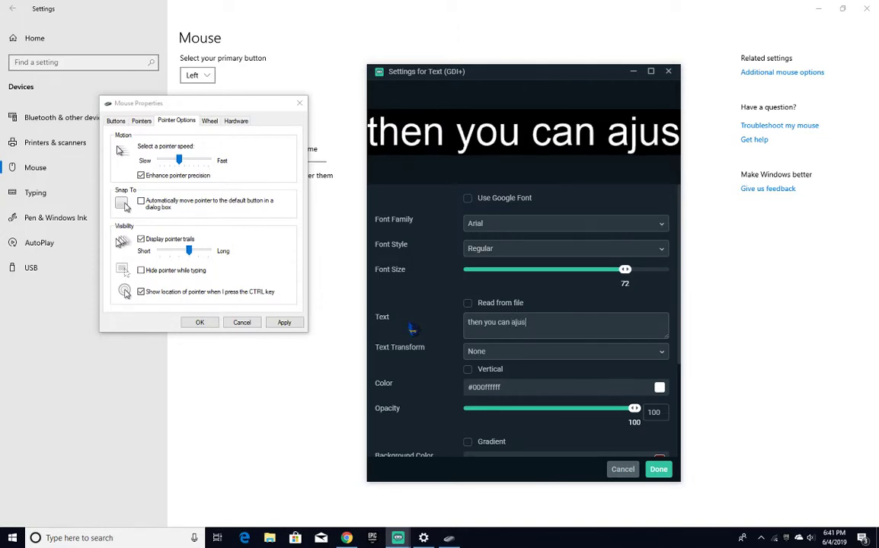
pyautogui.press('BackSpace')
pyautogui.press('BackSpace')
pyautogui.press('BackSpace')
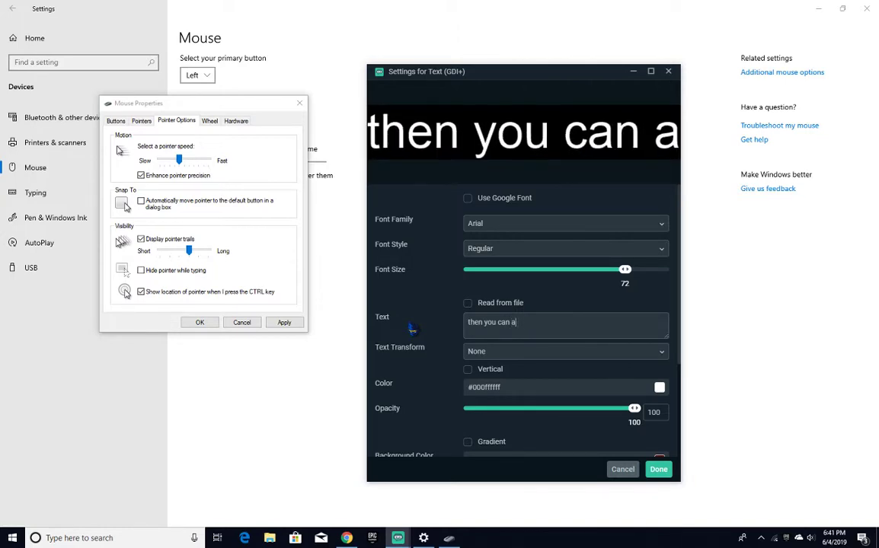
pyautogui.press('BackSpace')
pyautogui.write('c')
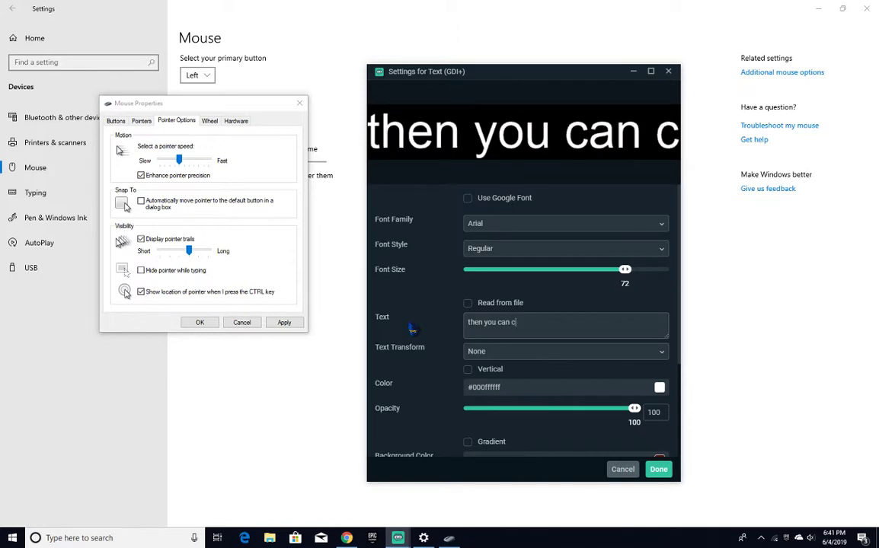
pyautogui.write('hange')
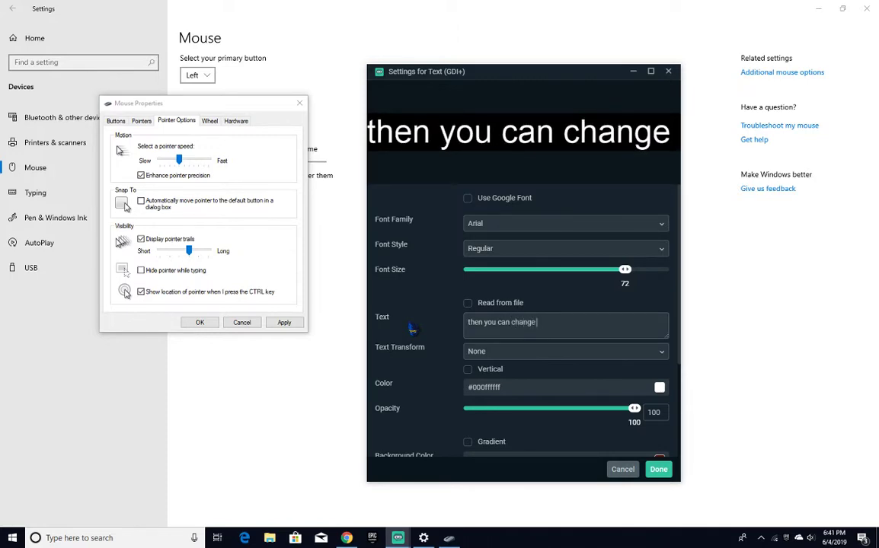
pyautogui.write(' the')
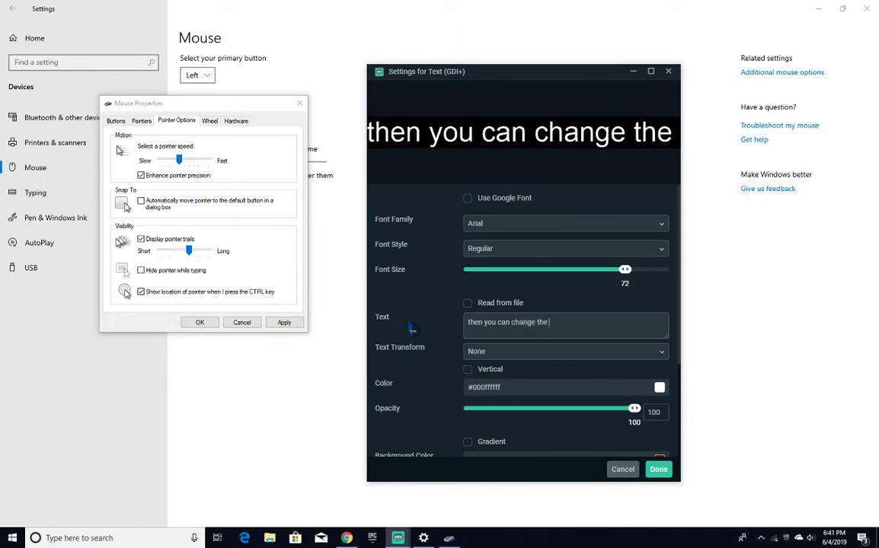
pyautogui.write(' sizw=')
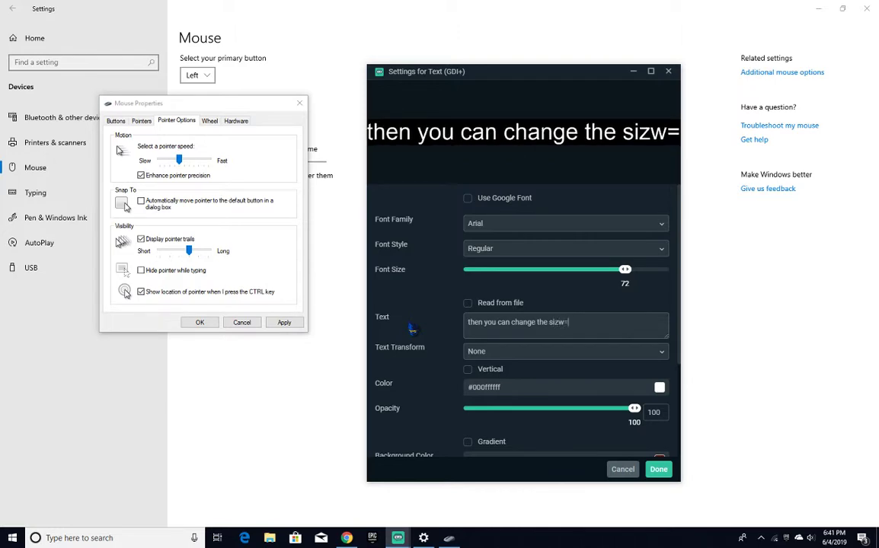
pyautogui.press('BackSpace')
pyautogui.press('BackSpace')
pyautogui.write('e')
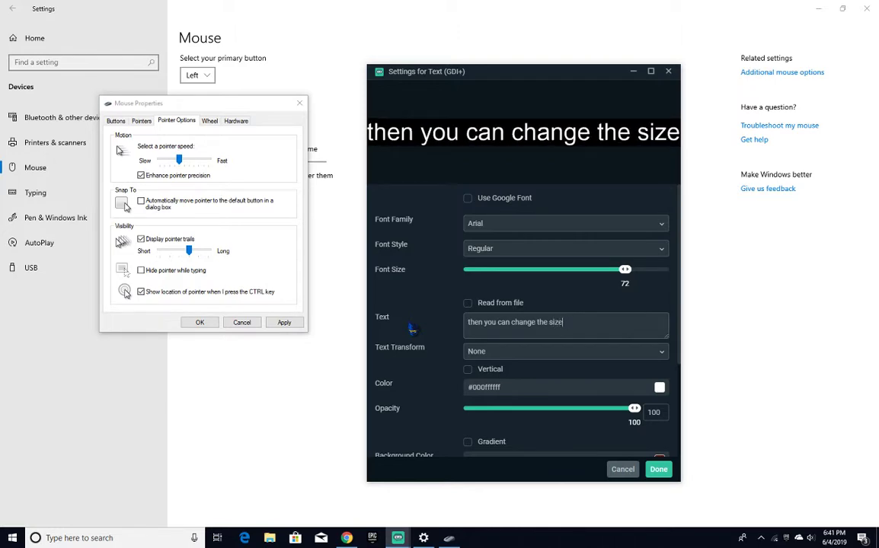
pyautogui.write(' fro')
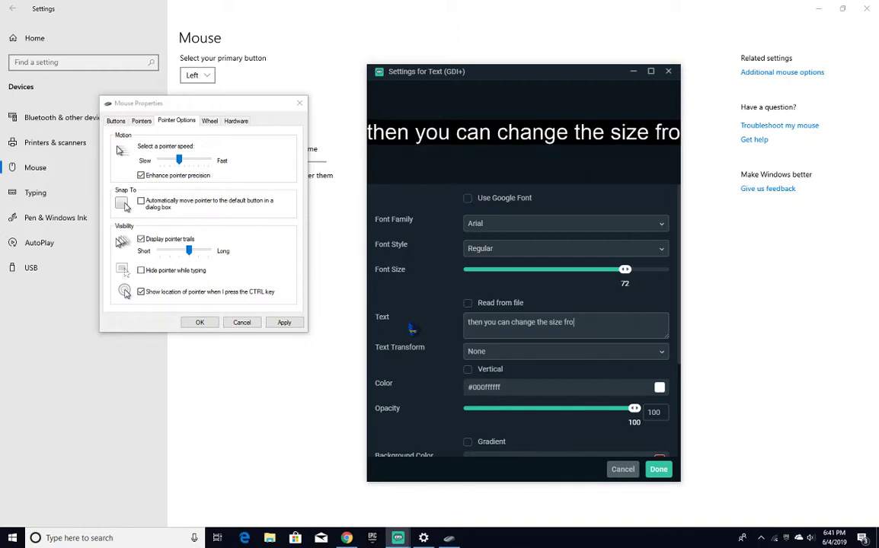
pyautogui.write('m sh')
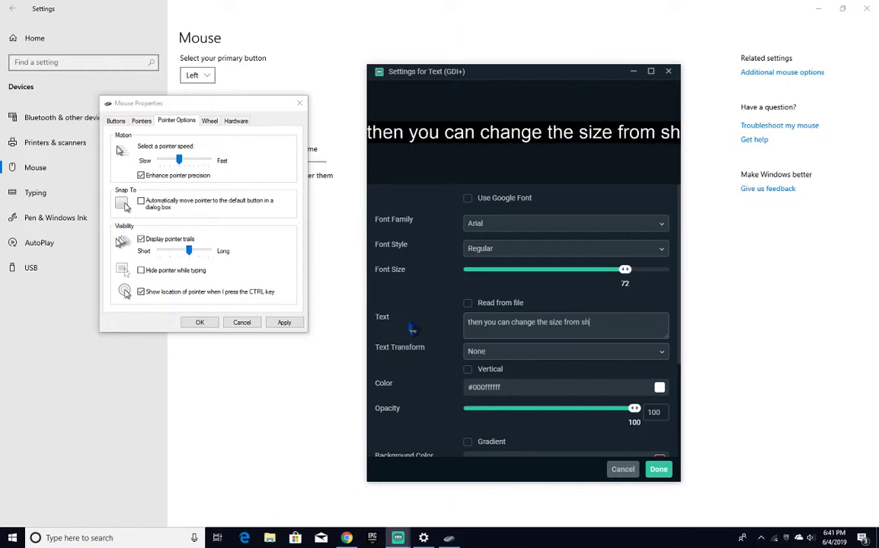
pyautogui.write('ort t')
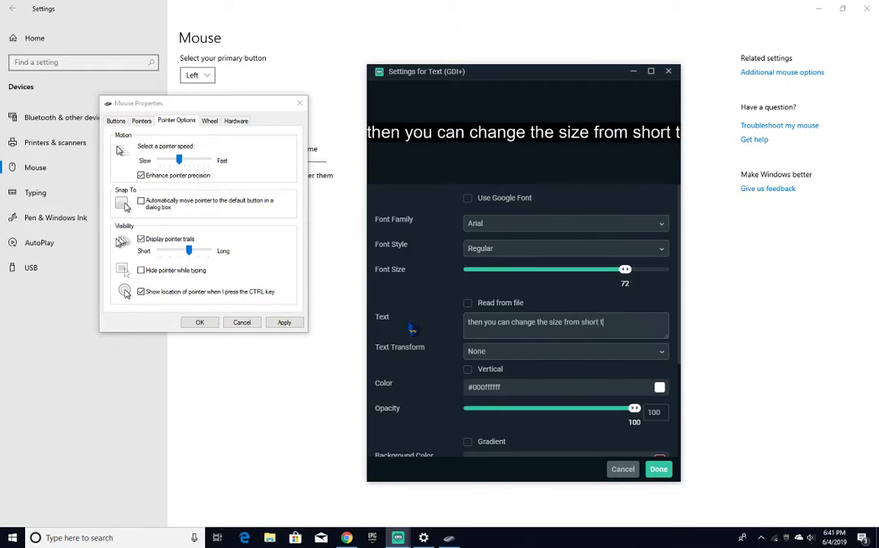
pyautogui.write('o long')
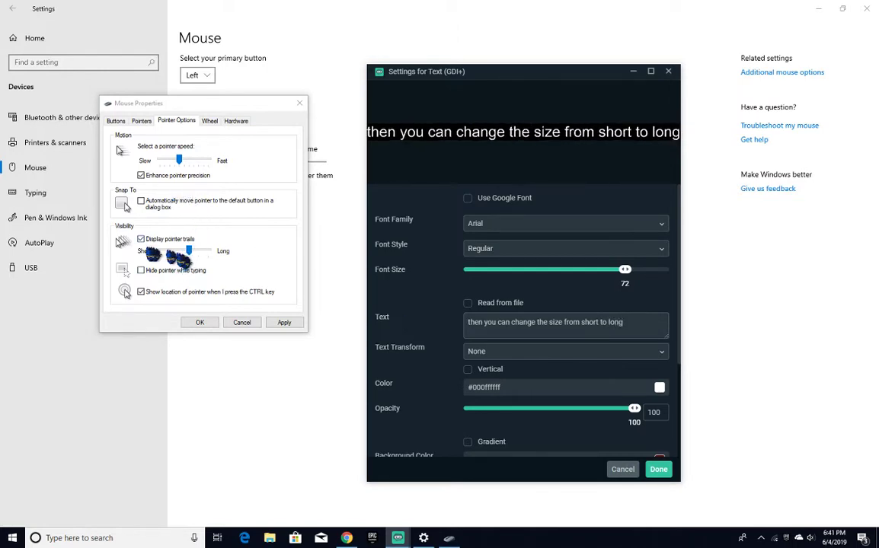
# Clear the text source's message and demonstrate adjusting the pointer trail length between Short and Long in Mouse Properties.
pyautogui.moveTo(629, 329); pyautogui.dragTo(340, 319)
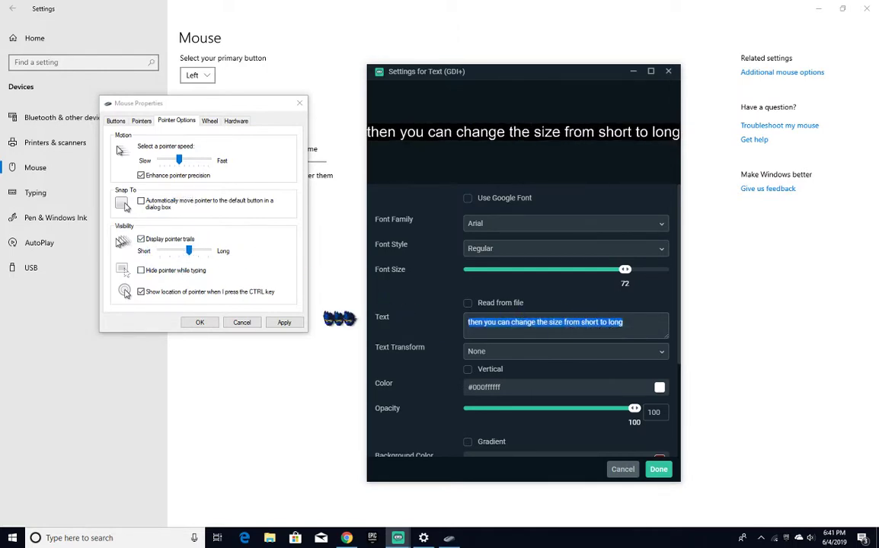
pyautogui.press('BackSpace')
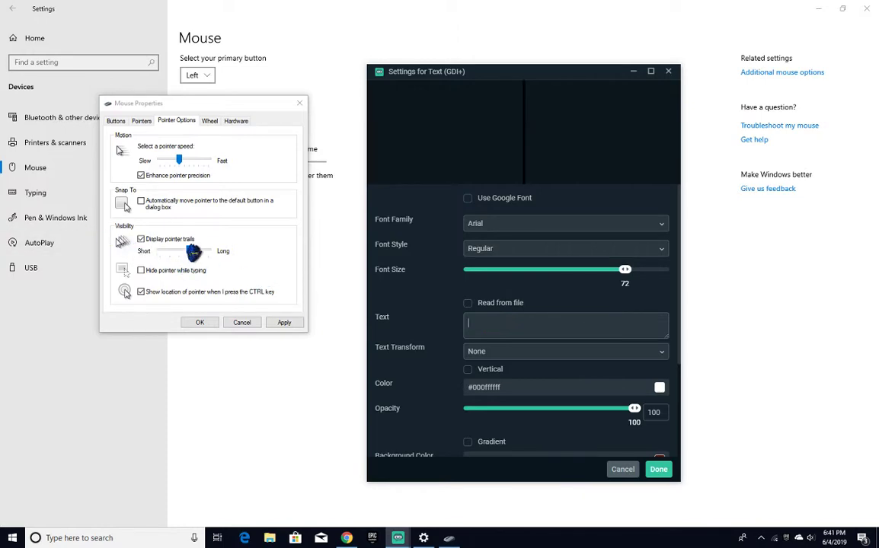
pyautogui.moveTo(188, 250); pyautogui.dragTo(210, 252)
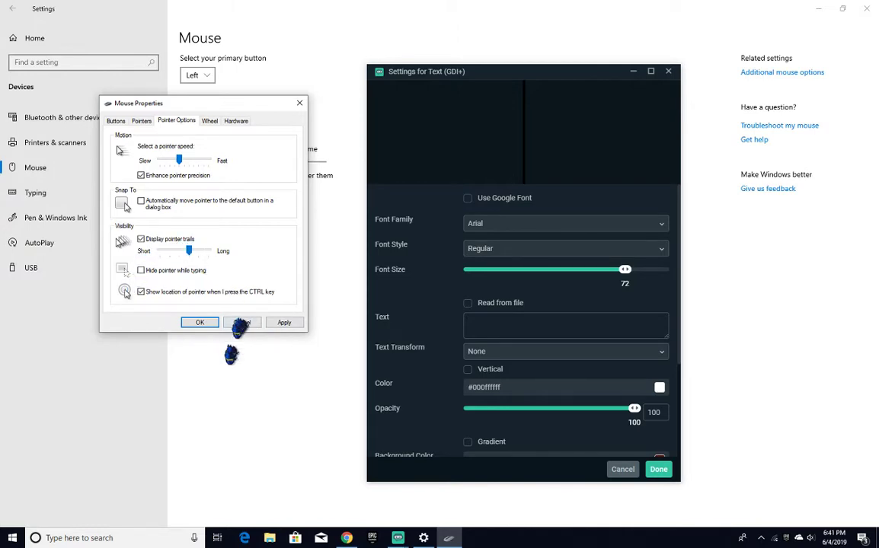
# Enter "once you are done you hit apply" as the Streamlabs OBS text source's message.
pyautogui.click(471, 321)
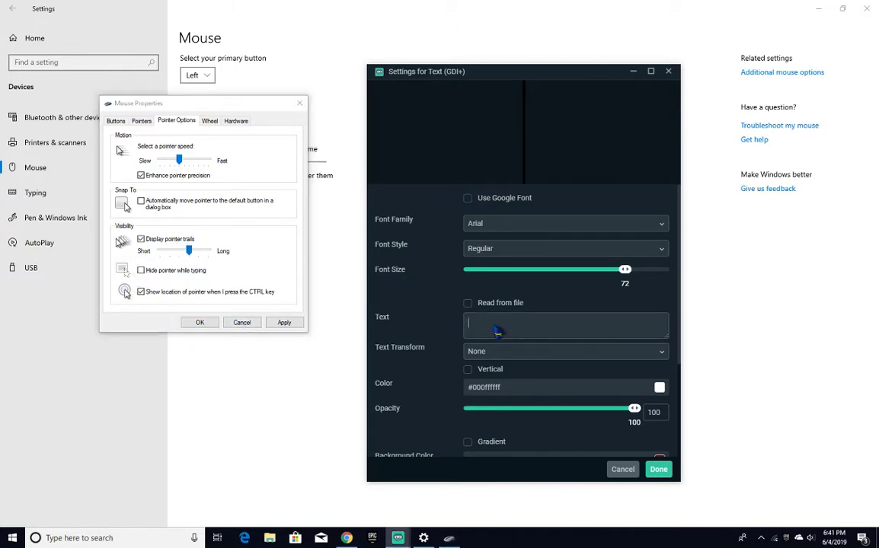
pyautogui.write('once you')
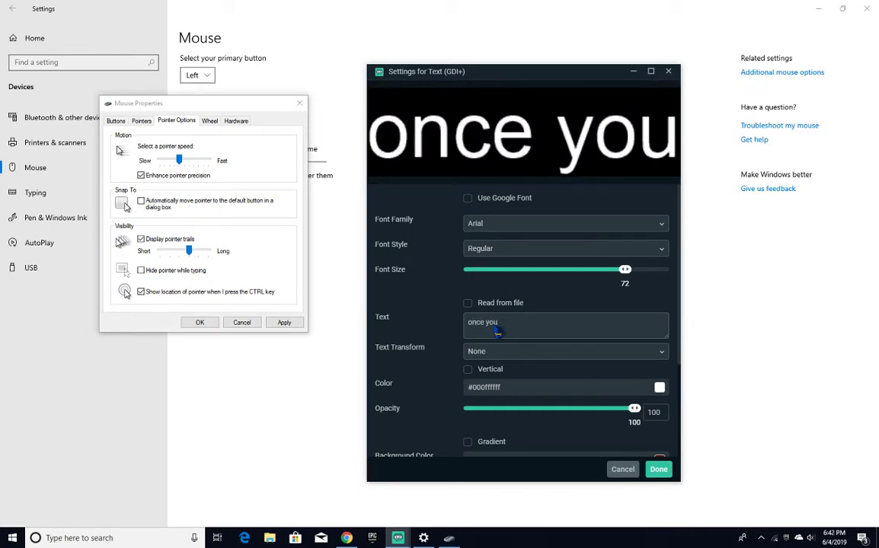
pyautogui.write(' a')
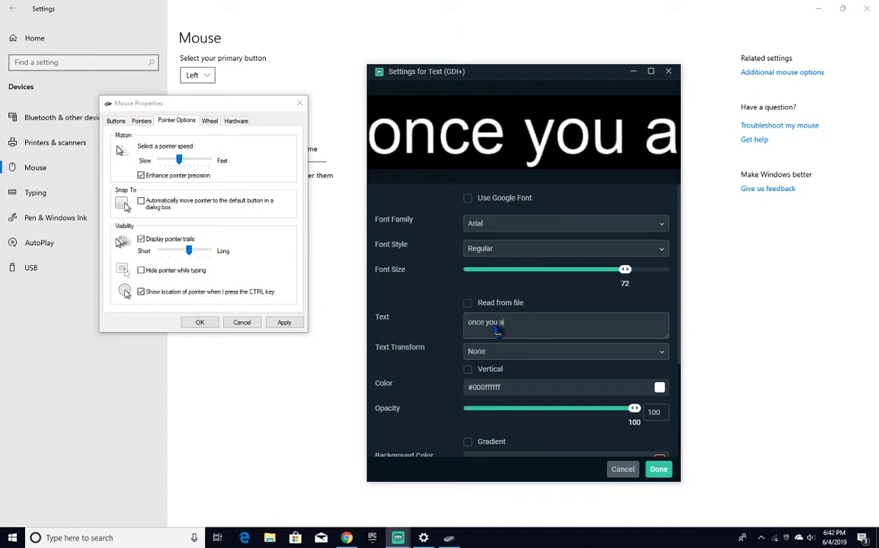
pyautogui.write('re don')
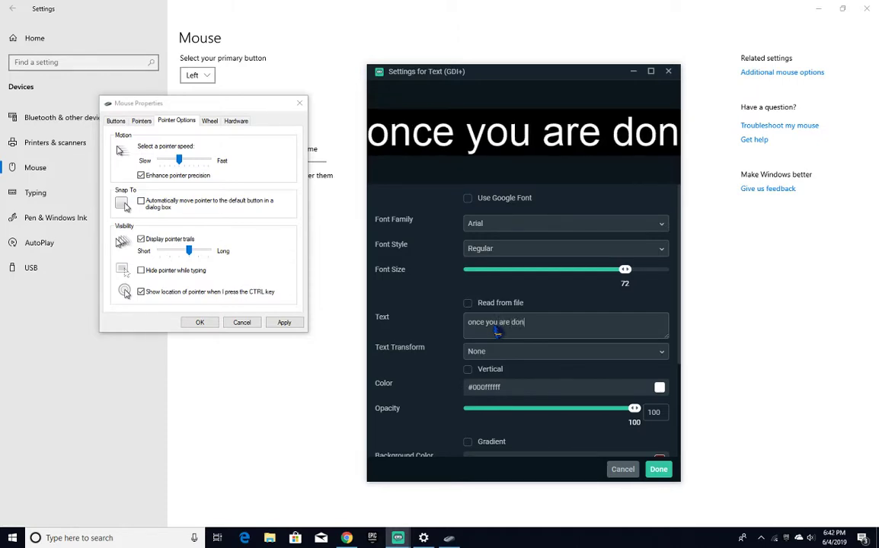
pyautogui.write('e you ')
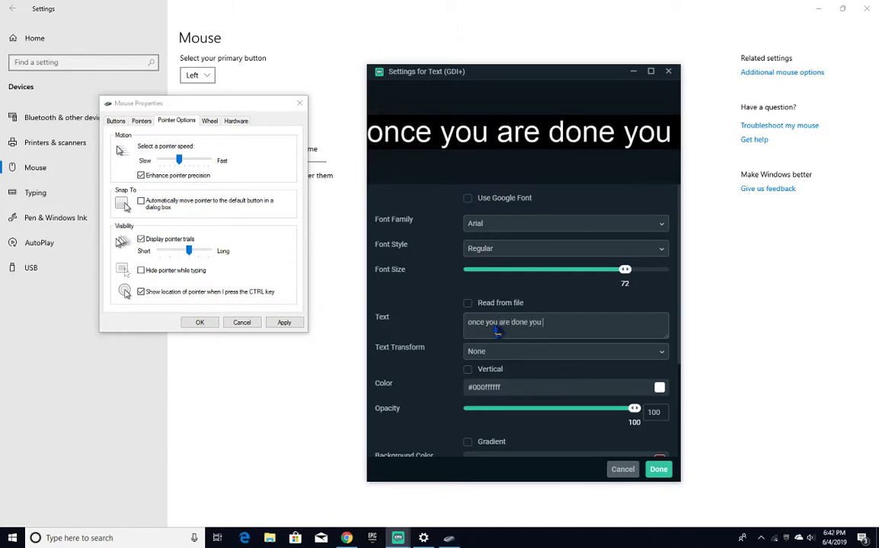
pyautogui.write('hit')
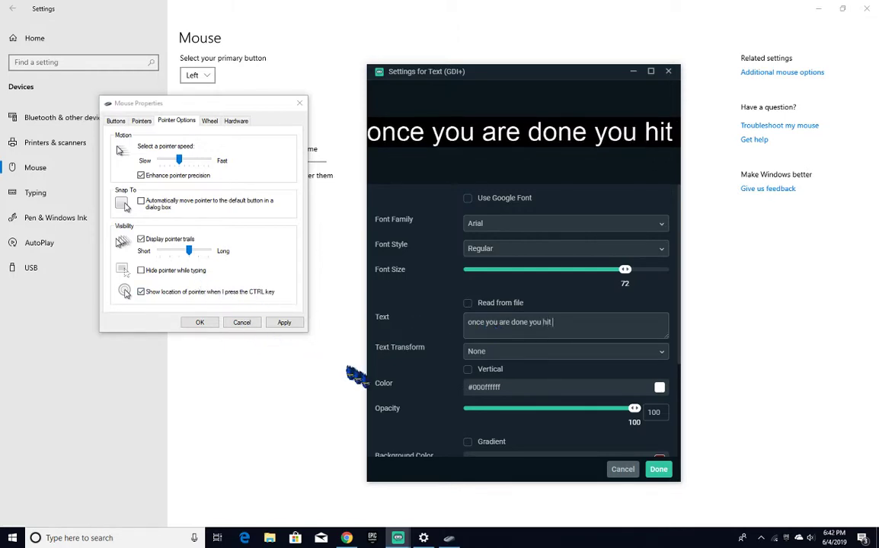
pyautogui.write(' a')
pyautogui.write('pply')
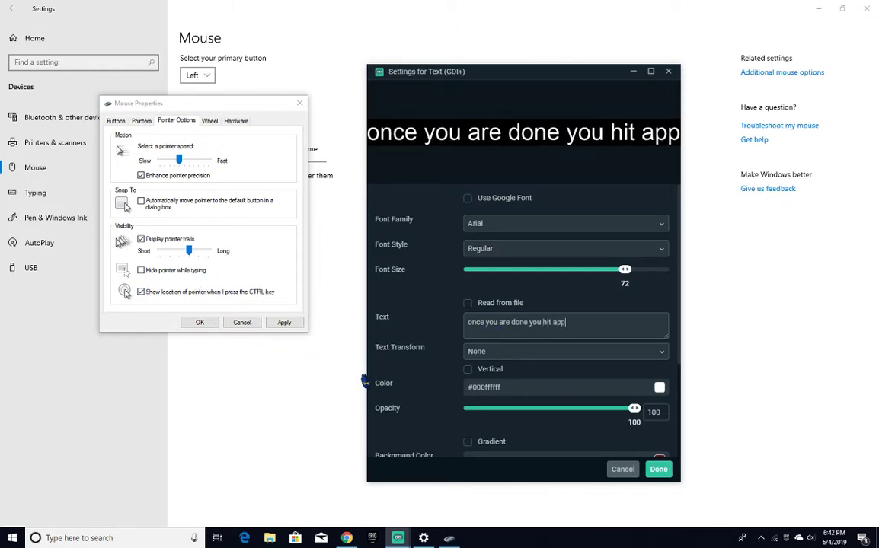
# Replace the text source's message with "hopefully this helps and if you need help with this then".
pyautogui.press('BackSpace')
pyautogui.press('BackSpace')
pyautogui.press('BackSpace')
pyautogui.press('BackSpace')
pyautogui.press('BackSpace')
pyautogui.press('BackSpace')
pyautogui.press('BackSpace')
pyautogui.press('BackSpace')
pyautogui.press('BackSpace')
pyautogui.press('BackSpace')
pyautogui.press('BackSpace')
pyautogui.press('BackSpace')
pyautogui.press('BackSpace')
pyautogui.press('BackSpace')
pyautogui.press('BackSpace')
pyautogui.press('BackSpace')
pyautogui.press('BackSpace')
pyautogui.press('BackSpace')
pyautogui.press('BackSpace')
pyautogui.press('BackSpace')
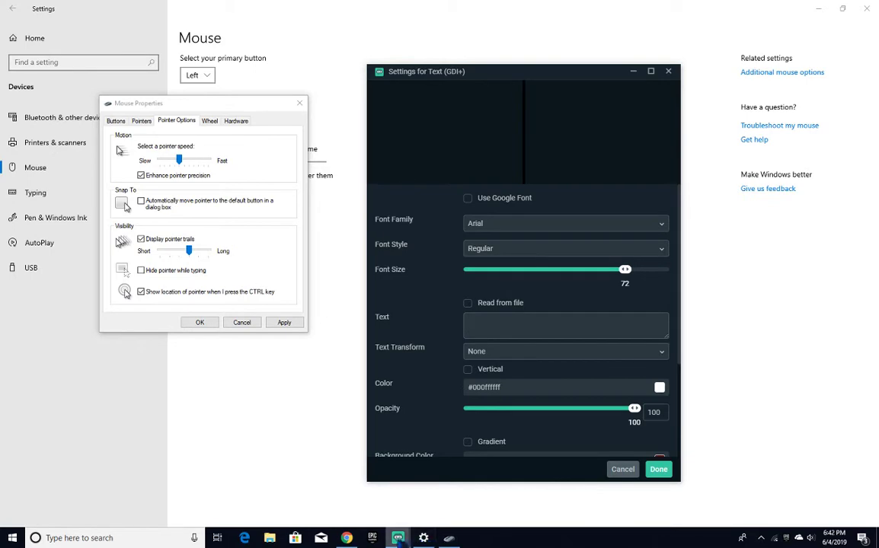
pyautogui.moveTo(398, 538)
pyautogui.moveTo(409, 484)
pyautogui.write('hope')
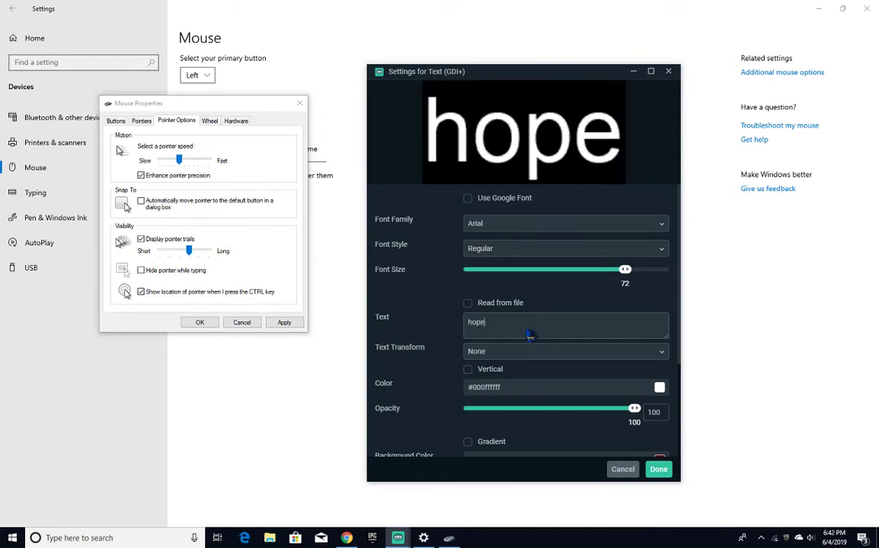
pyautogui.write('fully')
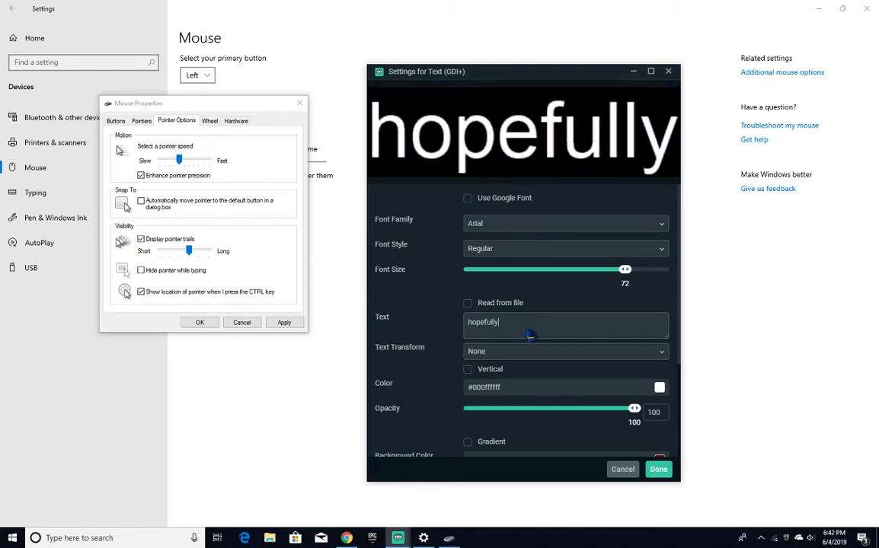
pyautogui.write(' thi')
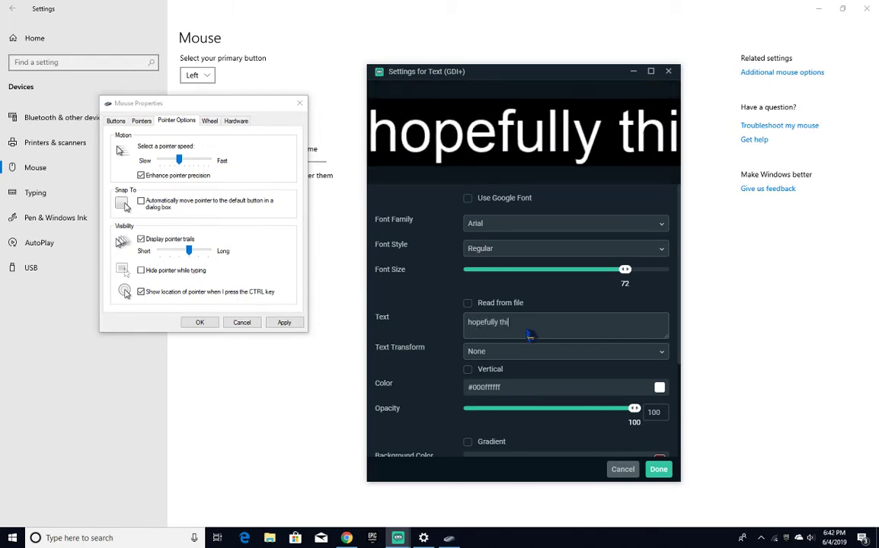
pyautogui.write('s he')
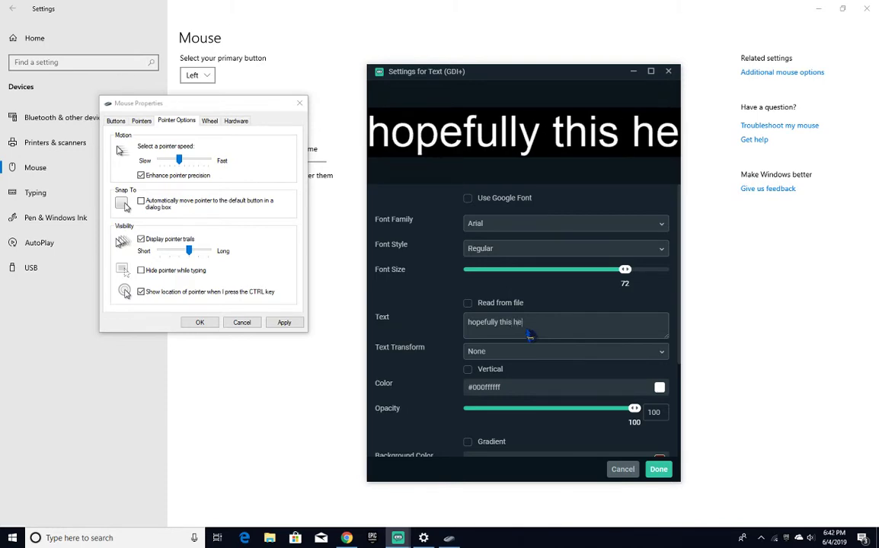
pyautogui.write('lps an')
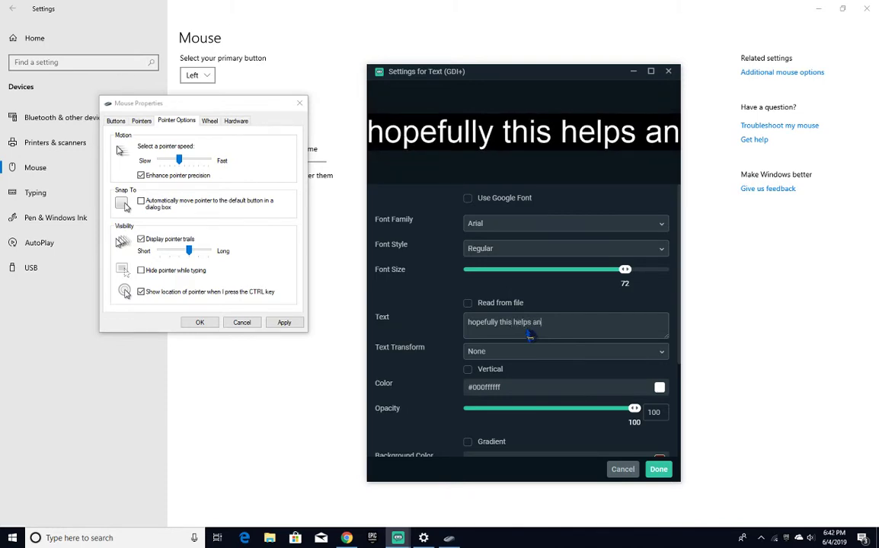
pyautogui.write('d if')
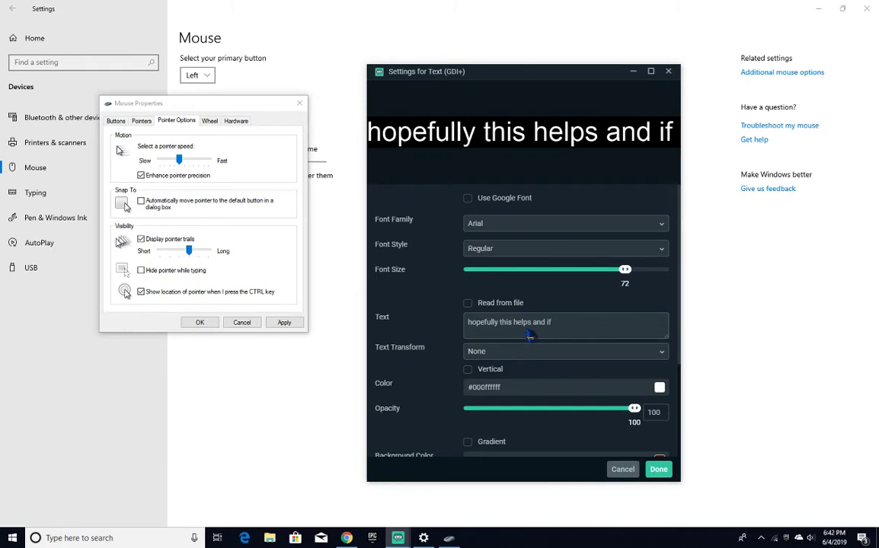
pyautogui.write(' you nee')
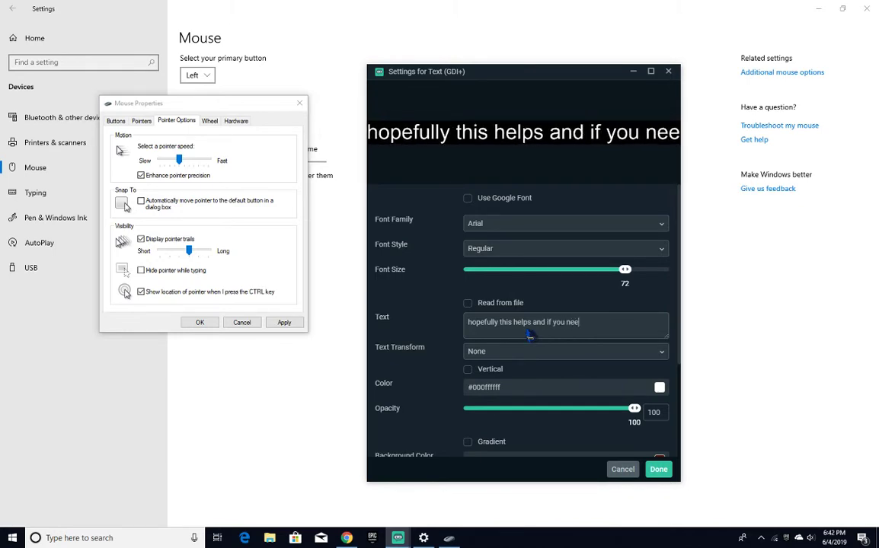
pyautogui.write('d ')
pyautogui.write('help')
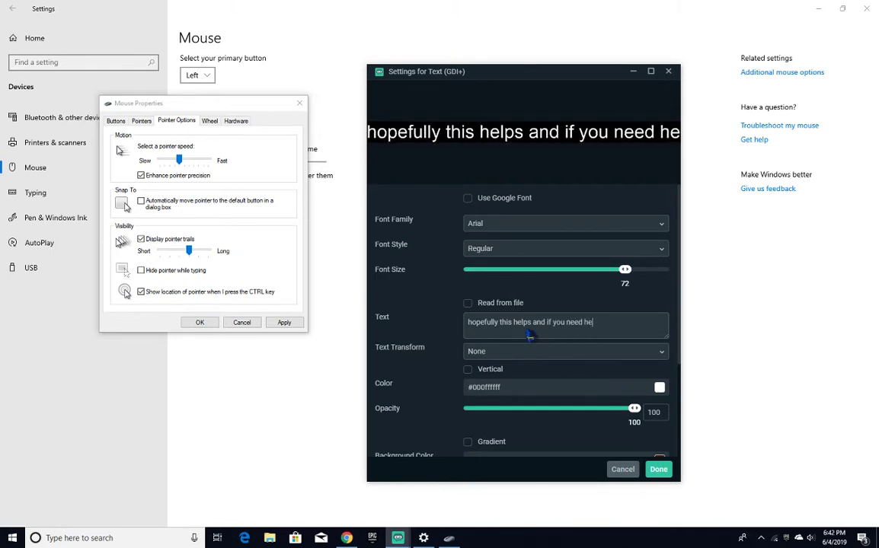
pyautogui.write(' with')
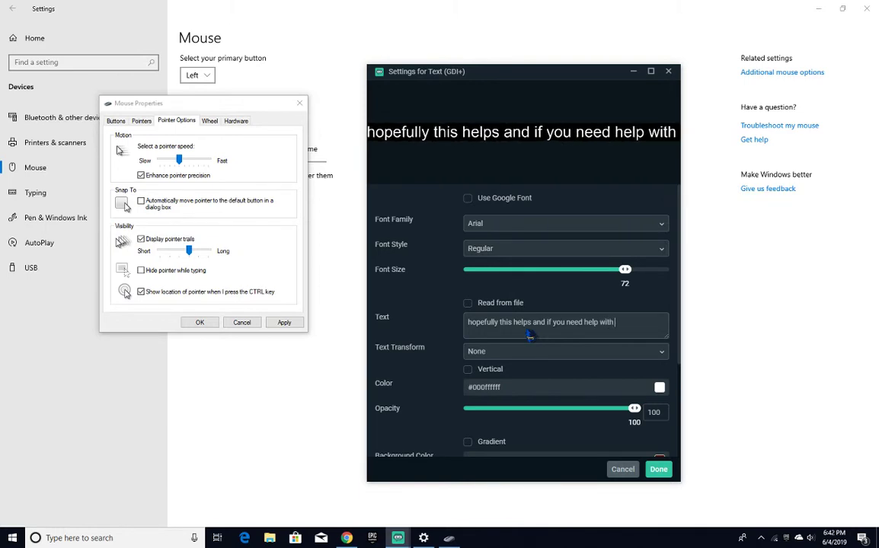
pyautogui.write(' this')
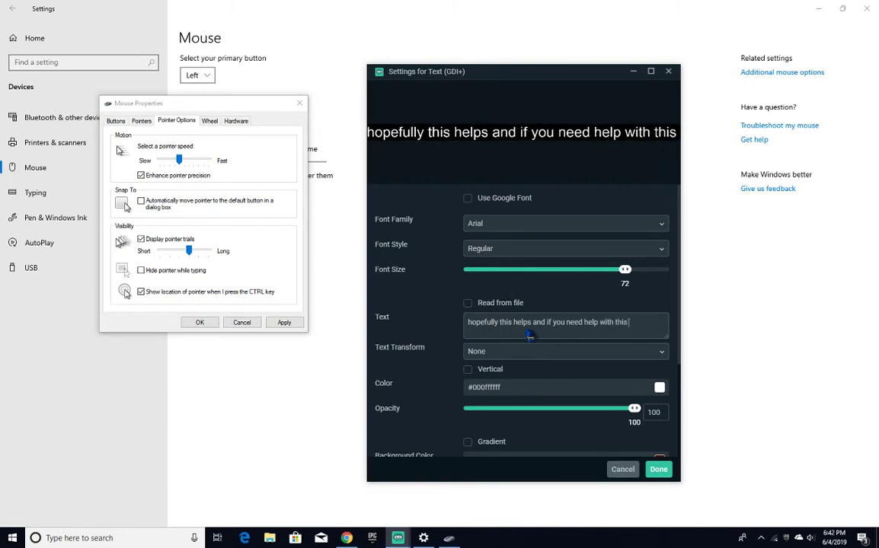
pyautogui.write(' the')
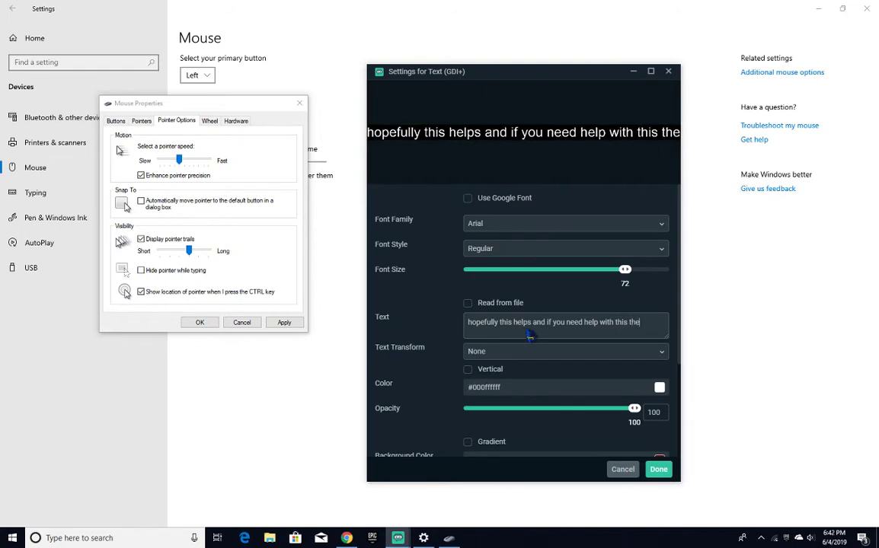
pyautogui.write('n')
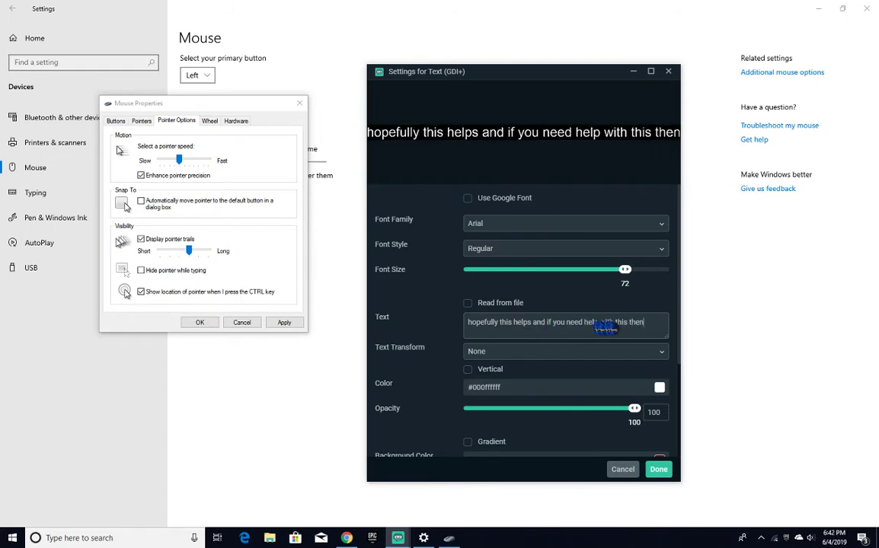
# Replace the text source's message with "comment down bellow".
pyautogui.moveTo(643, 324); pyautogui.dragTo(354, 326)
pyautogui.press('BackSpace')
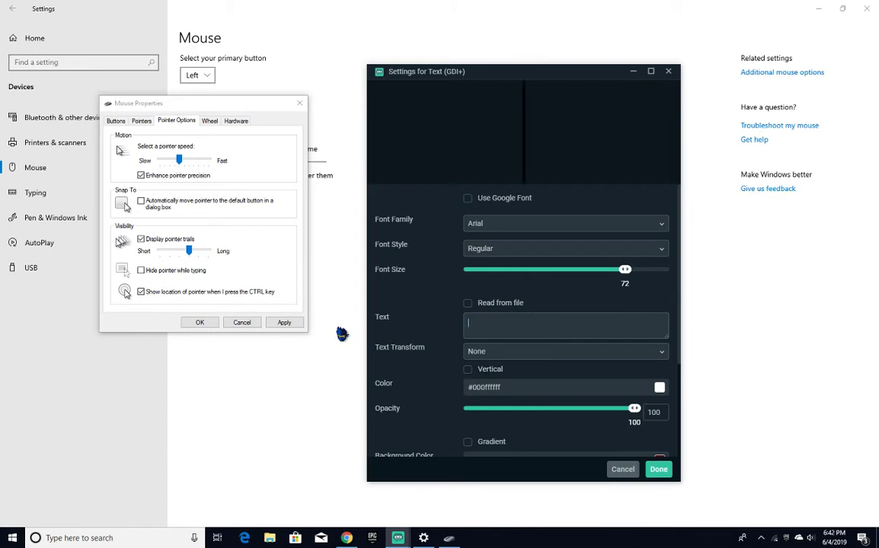
pyautogui.write('comm')
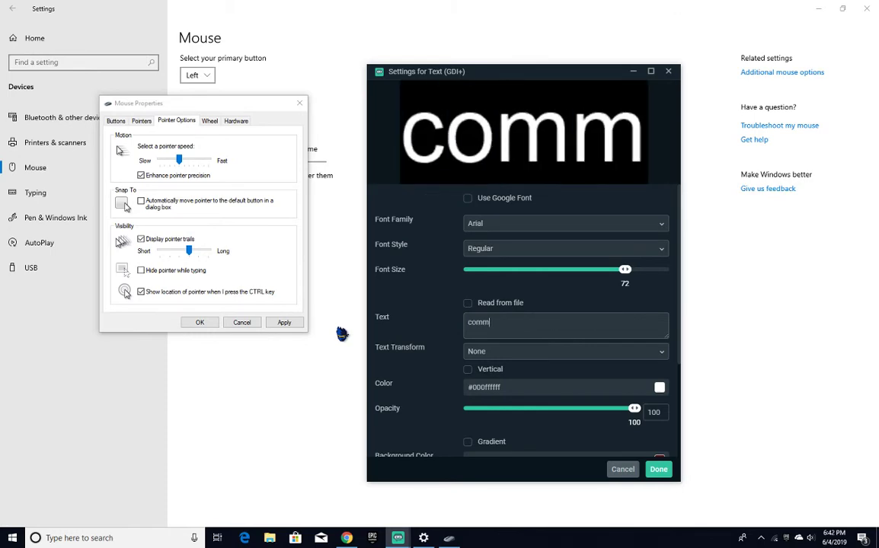
pyautogui.write('ent')
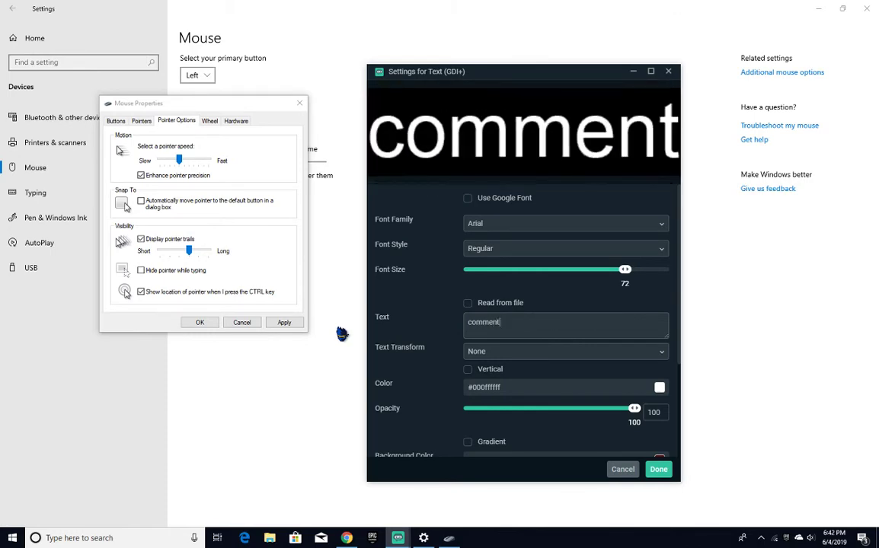
pyautogui.write(' down ')
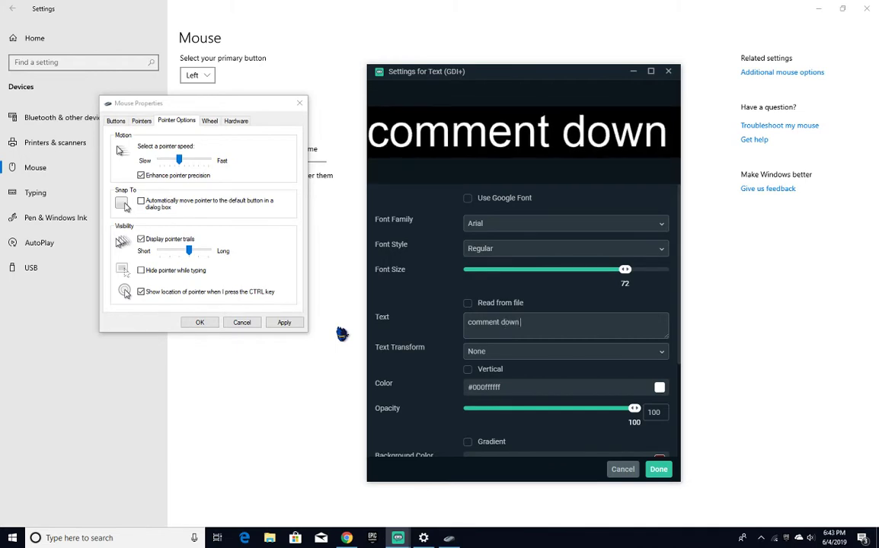
pyautogui.write('bello')
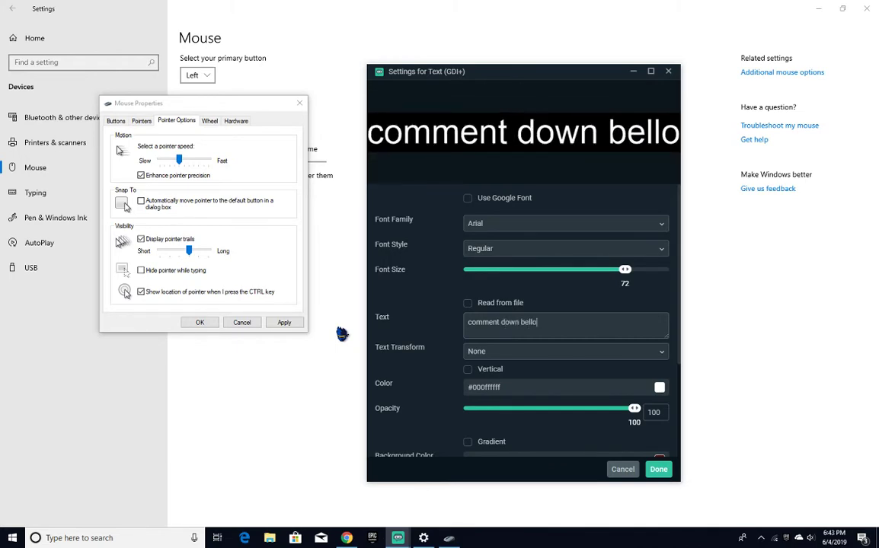
pyautogui.write('w')
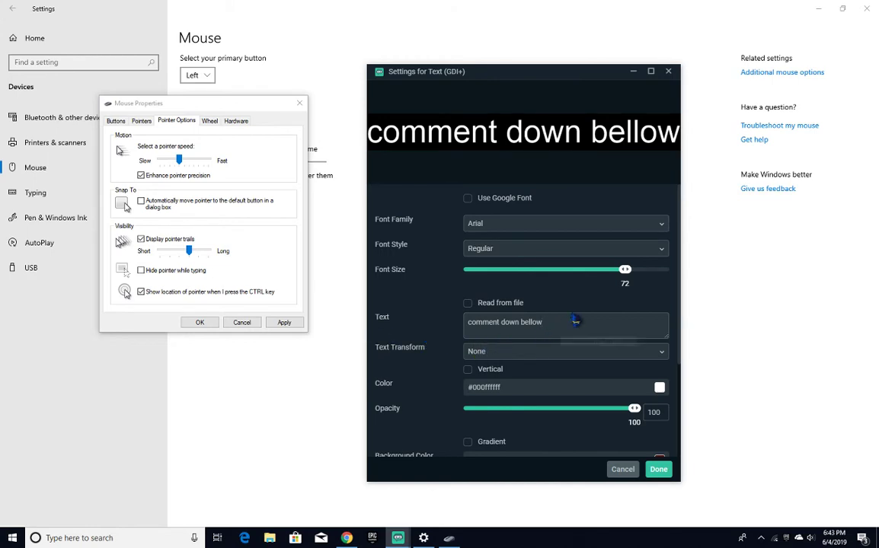
# Clear the text source's message and bring up the main Streamlabs OBS editor window.
pyautogui.hotkey('ctrl', 'a')
pyautogui.press('BackSpace')
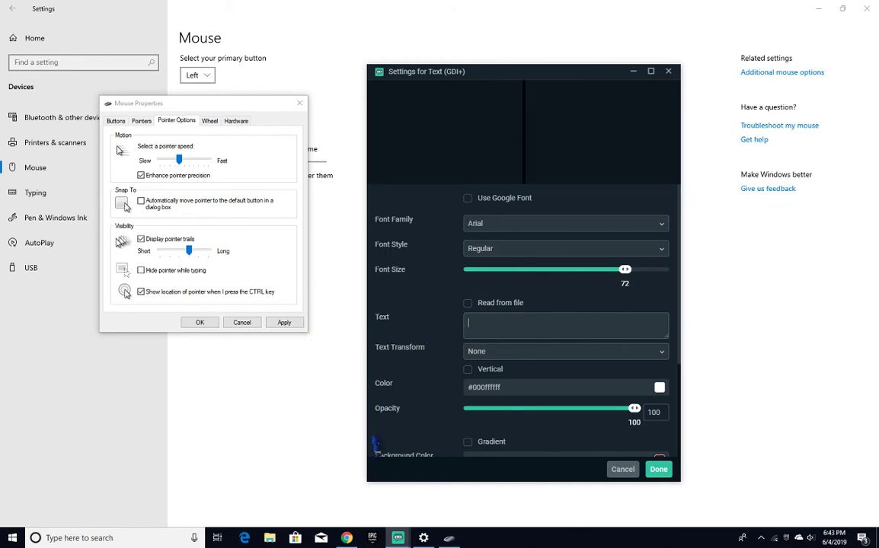
pyautogui.click(387, 518)
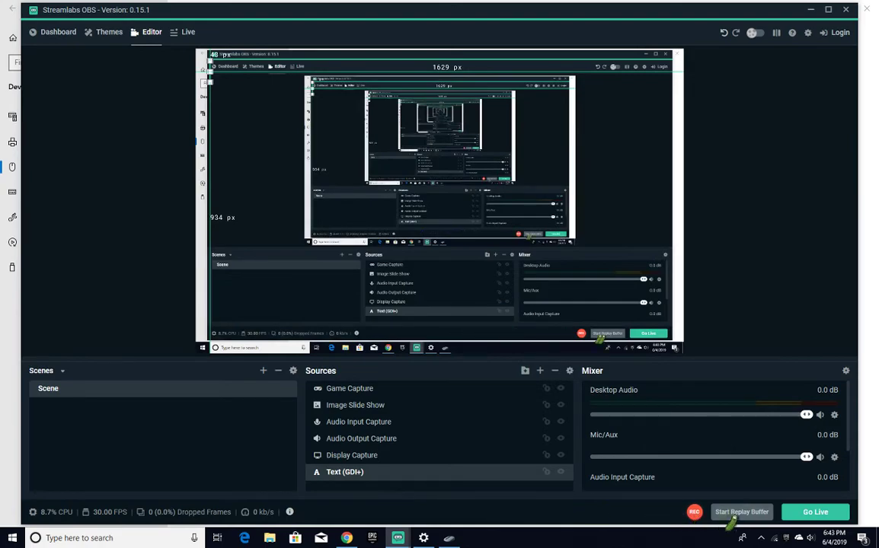